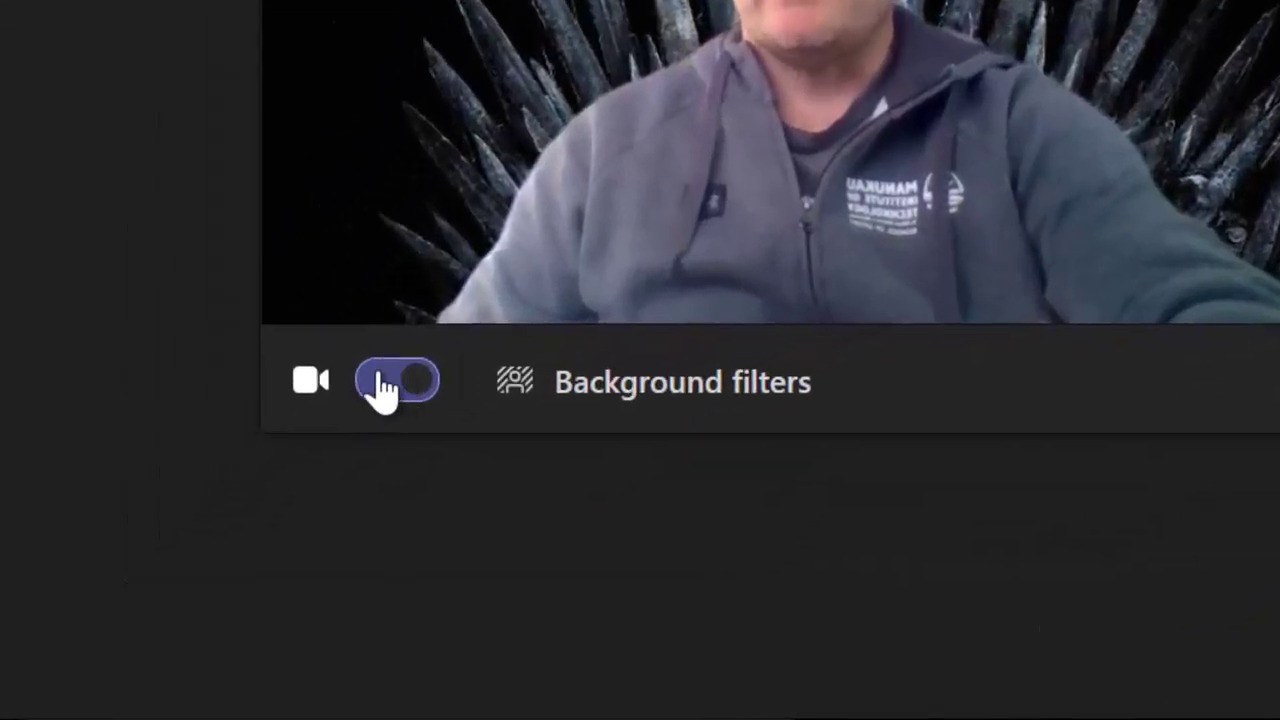
- Turn the camera off and back on, and open the background filters for the meeting
click(400, 384)
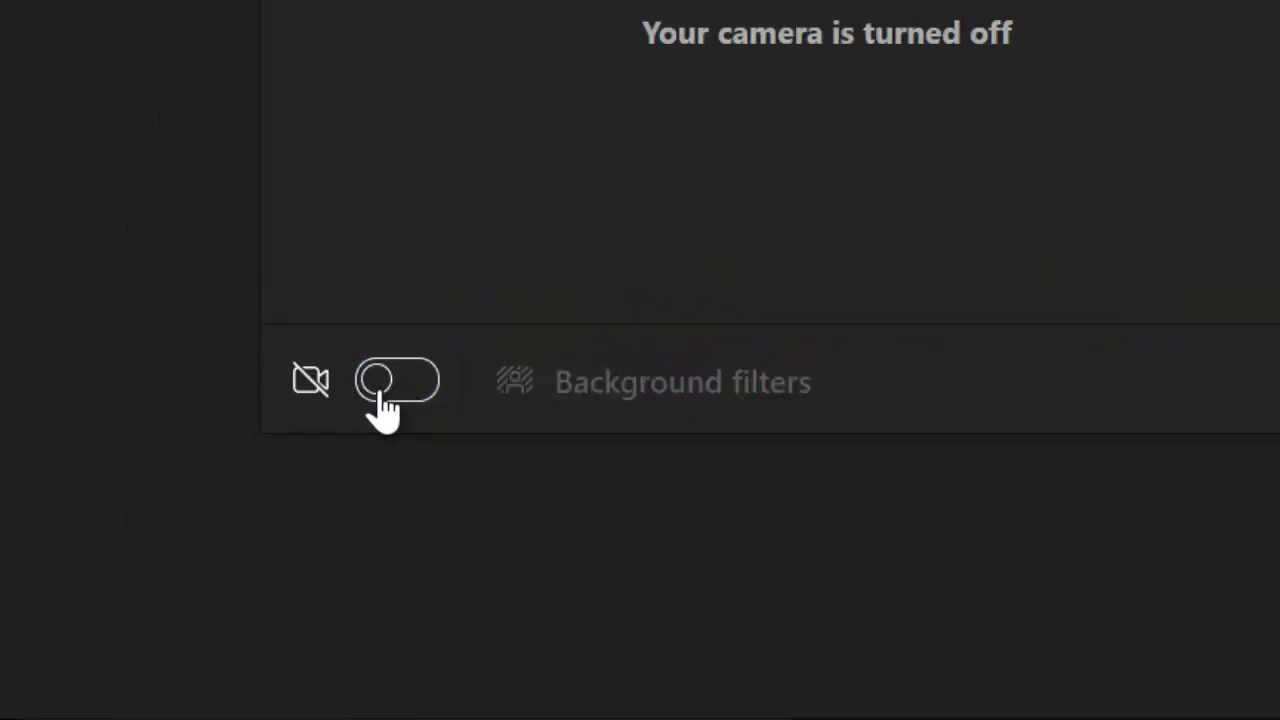
click(400, 384)
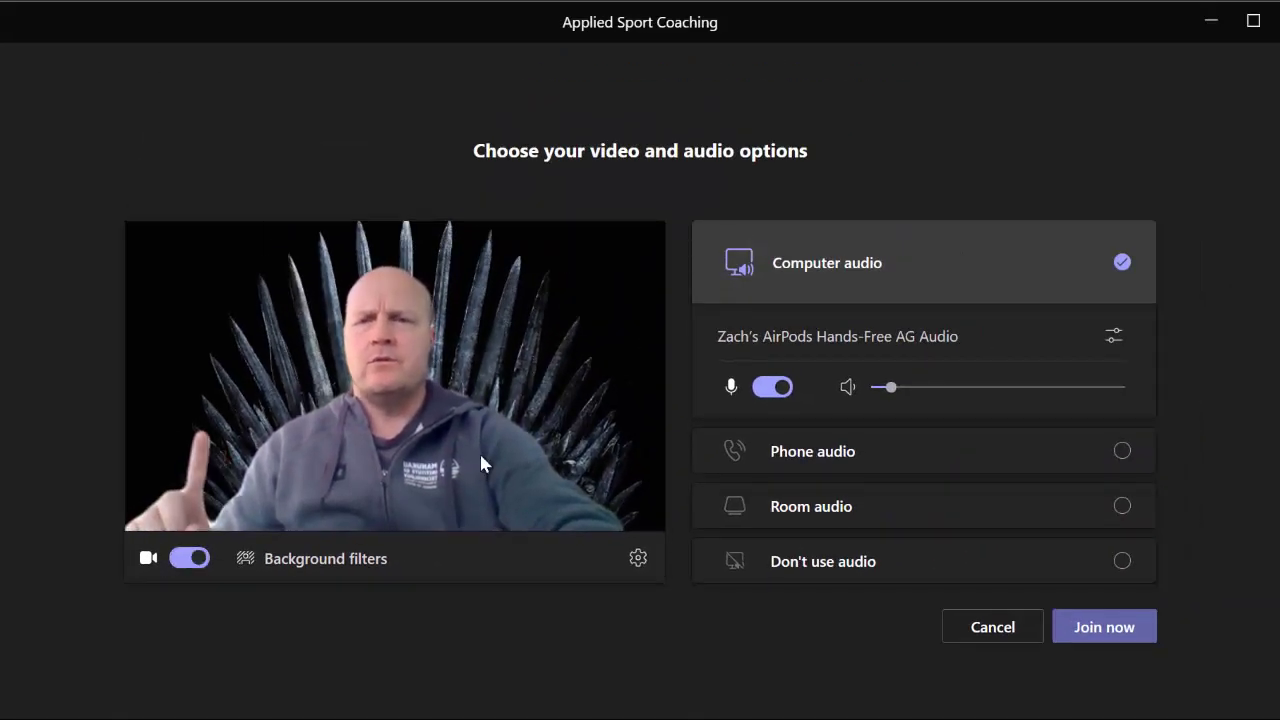
click(305, 572)
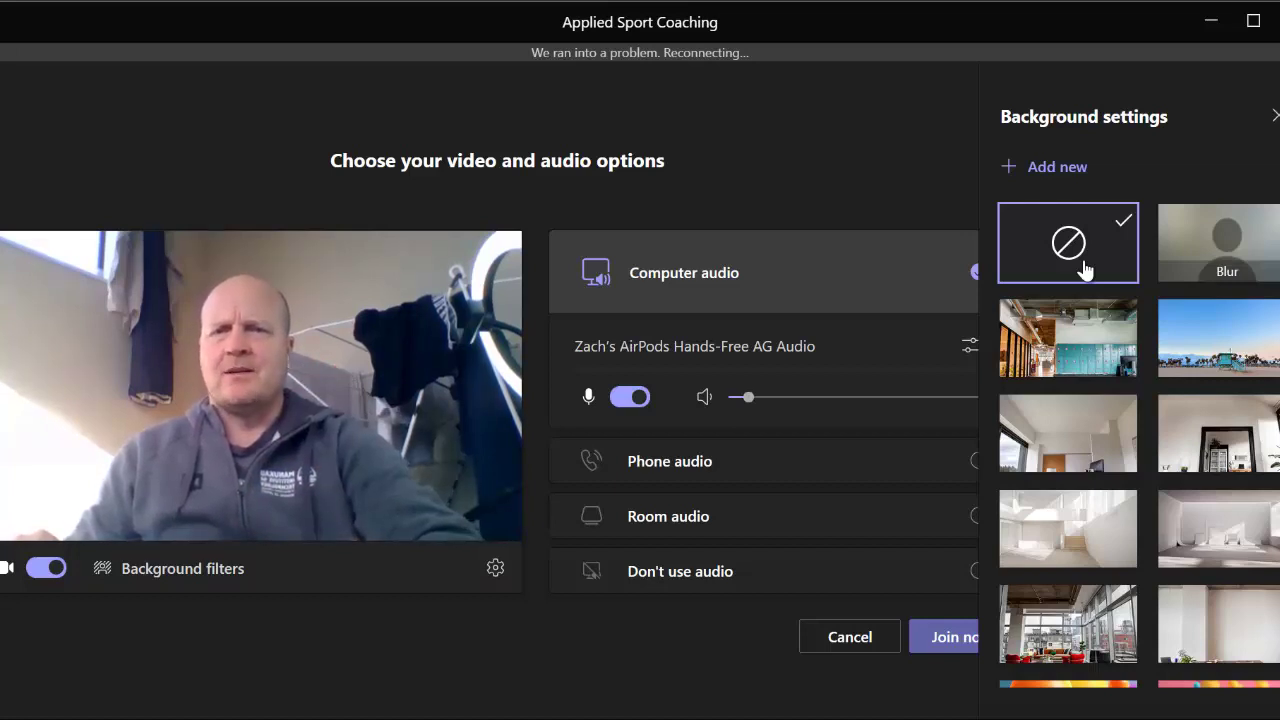
- Try out the Blur, locker office, Traditional Office 1, Home, Fluent Spaces 4, Fluent Spaces 3 and Contemporary Office 1 backgrounds in turn
click(1236, 254)
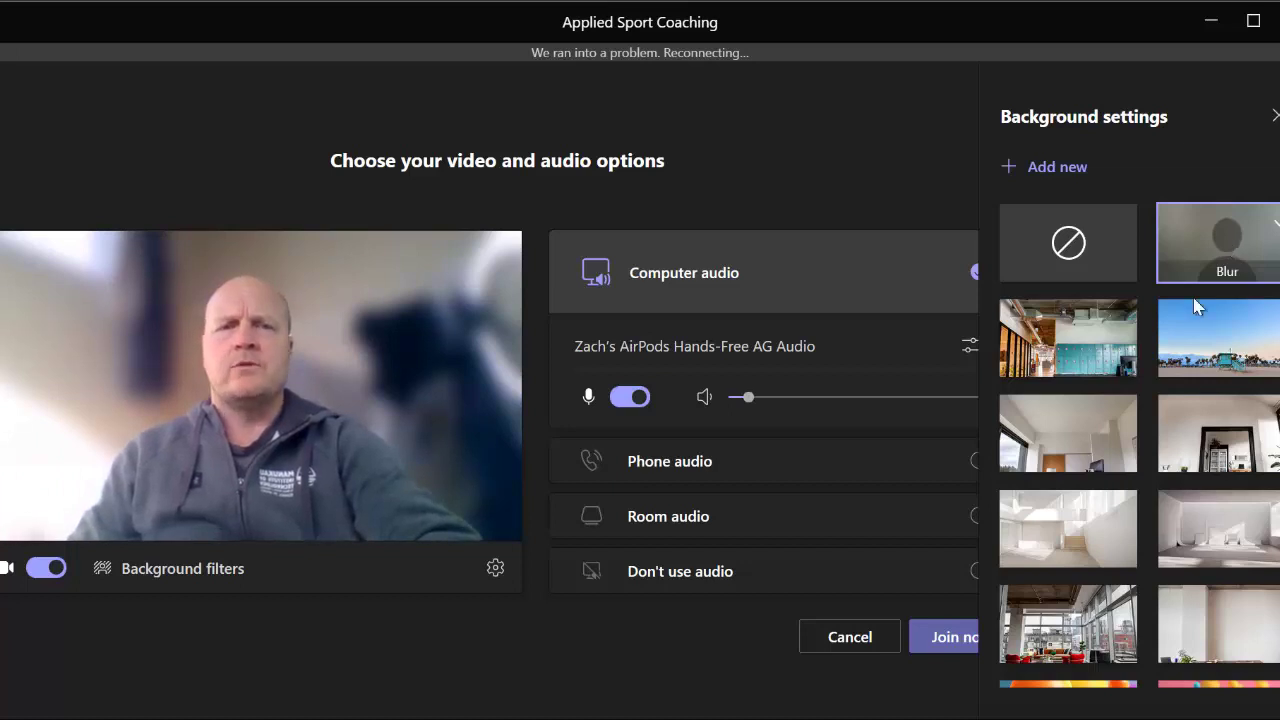
click(1071, 339)
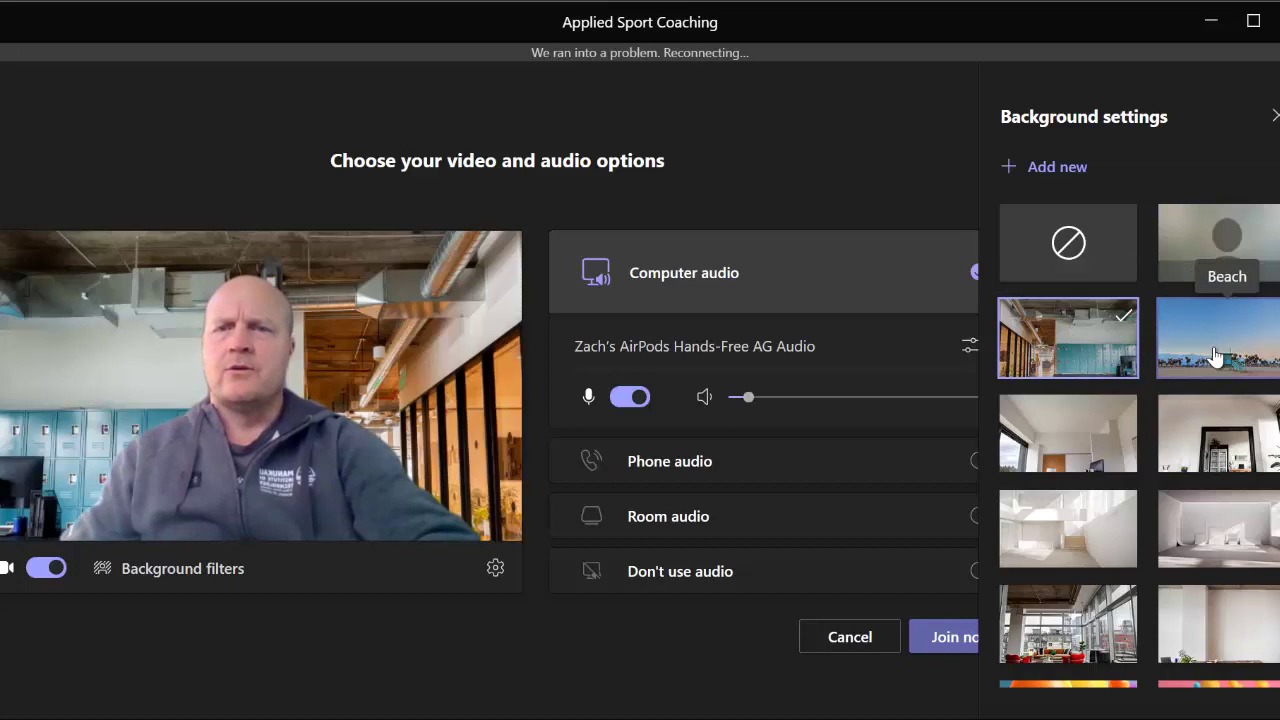
click(1071, 447)
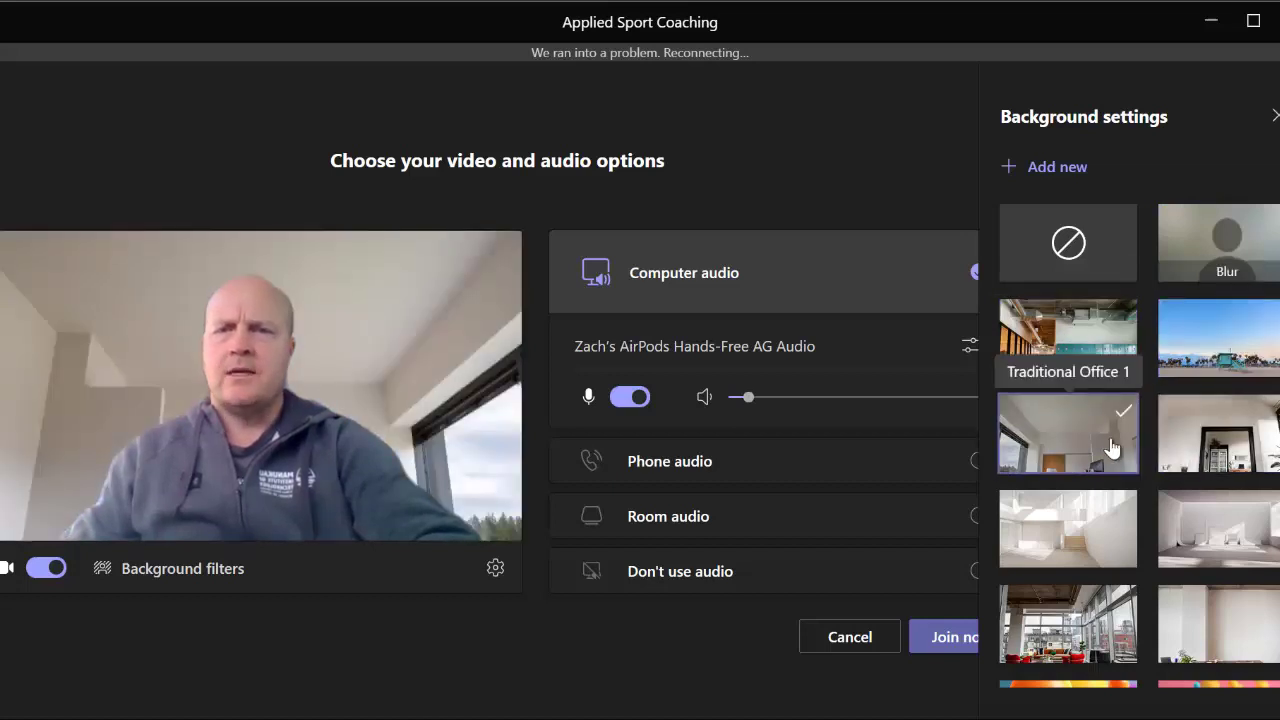
click(1192, 453)
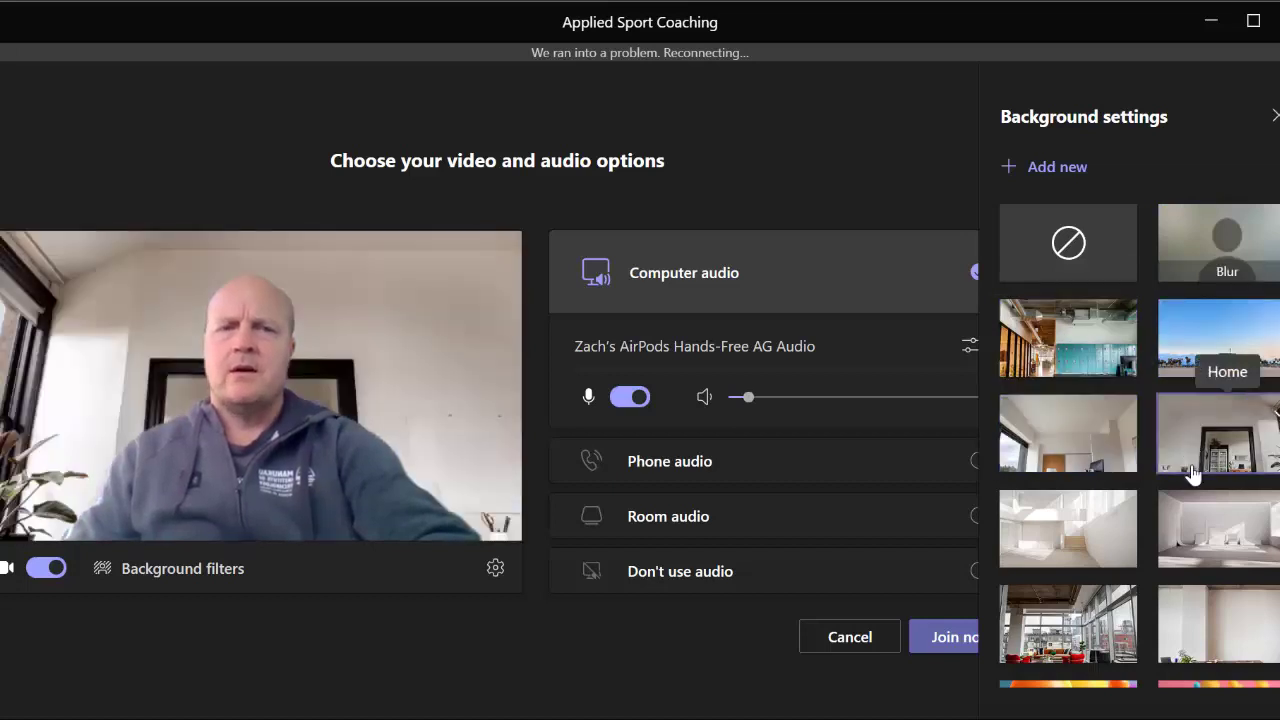
click(1188, 562)
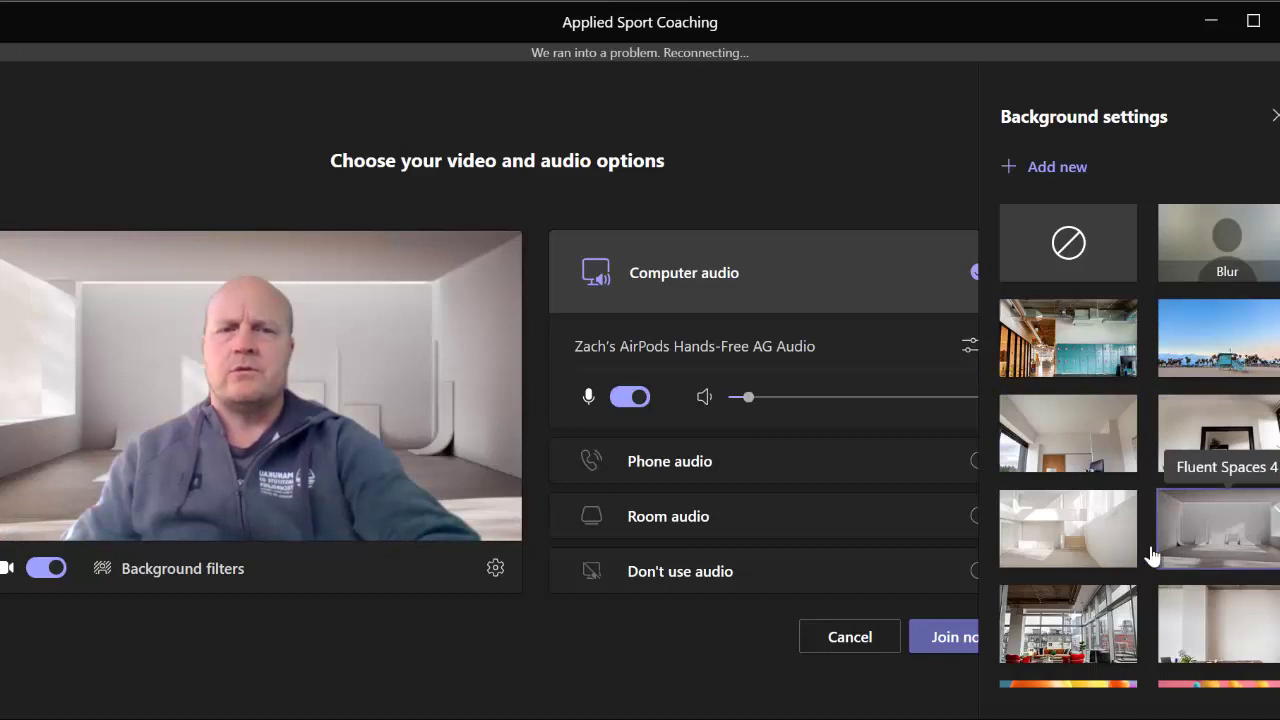
click(1078, 543)
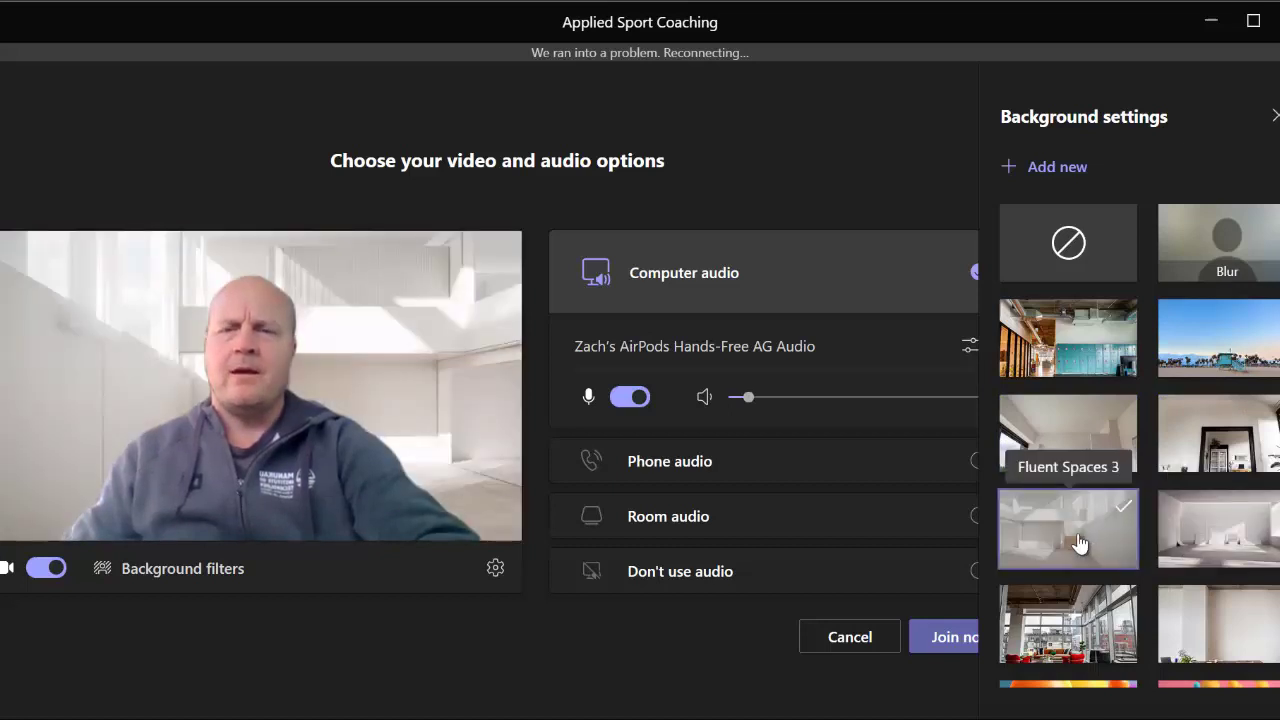
click(1082, 634)
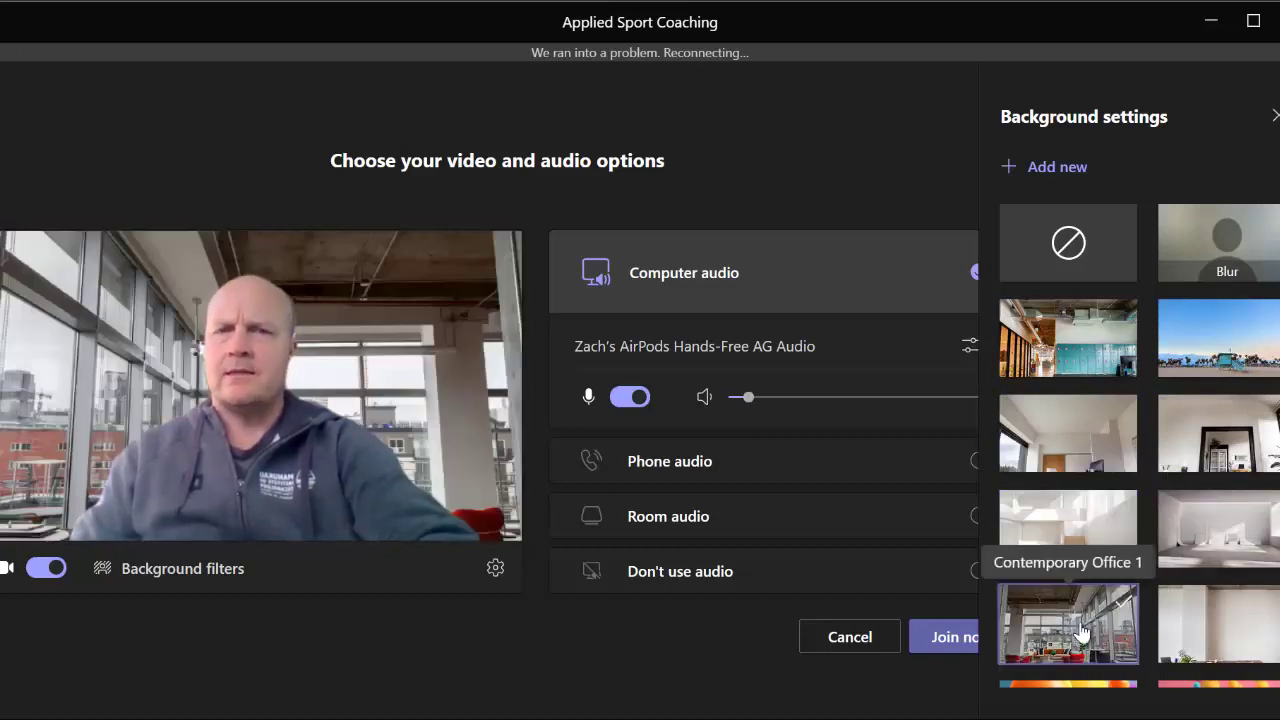
- Check the image requirements and add the achilles picture from the Camera Roll folder as a new background
mouse_move(1060, 170)
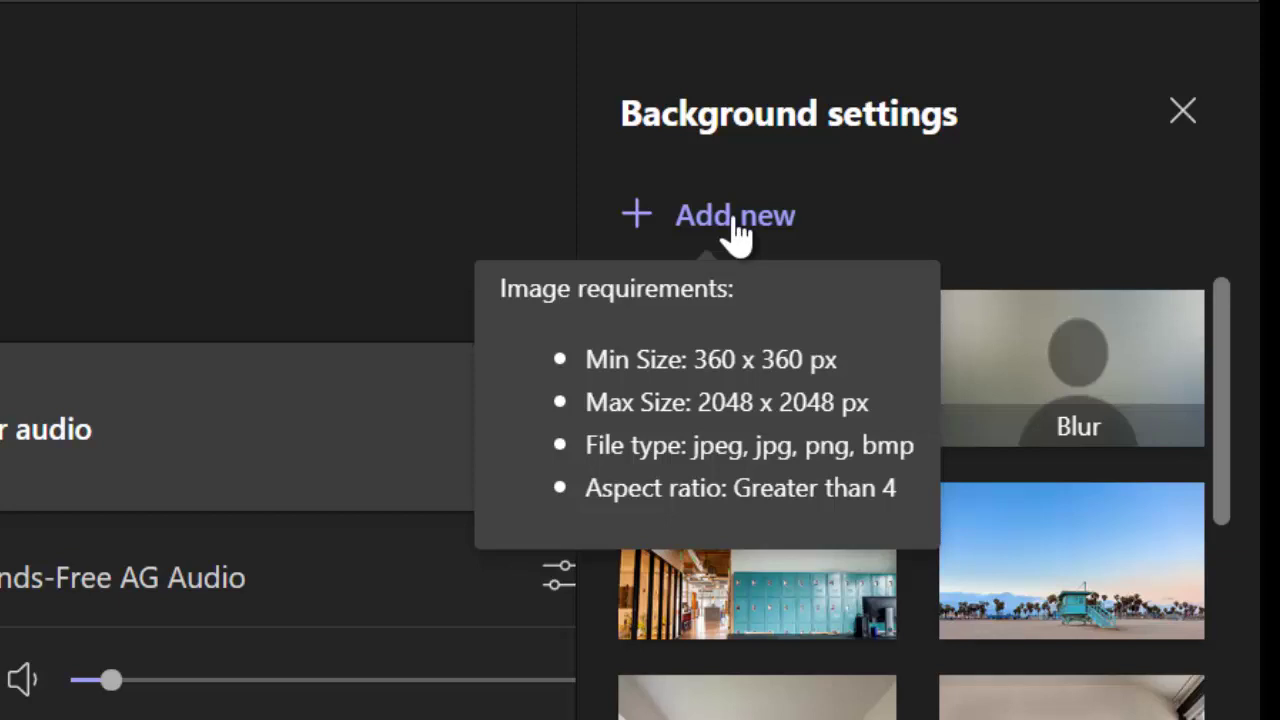
scroll(735, 235, down, 1)
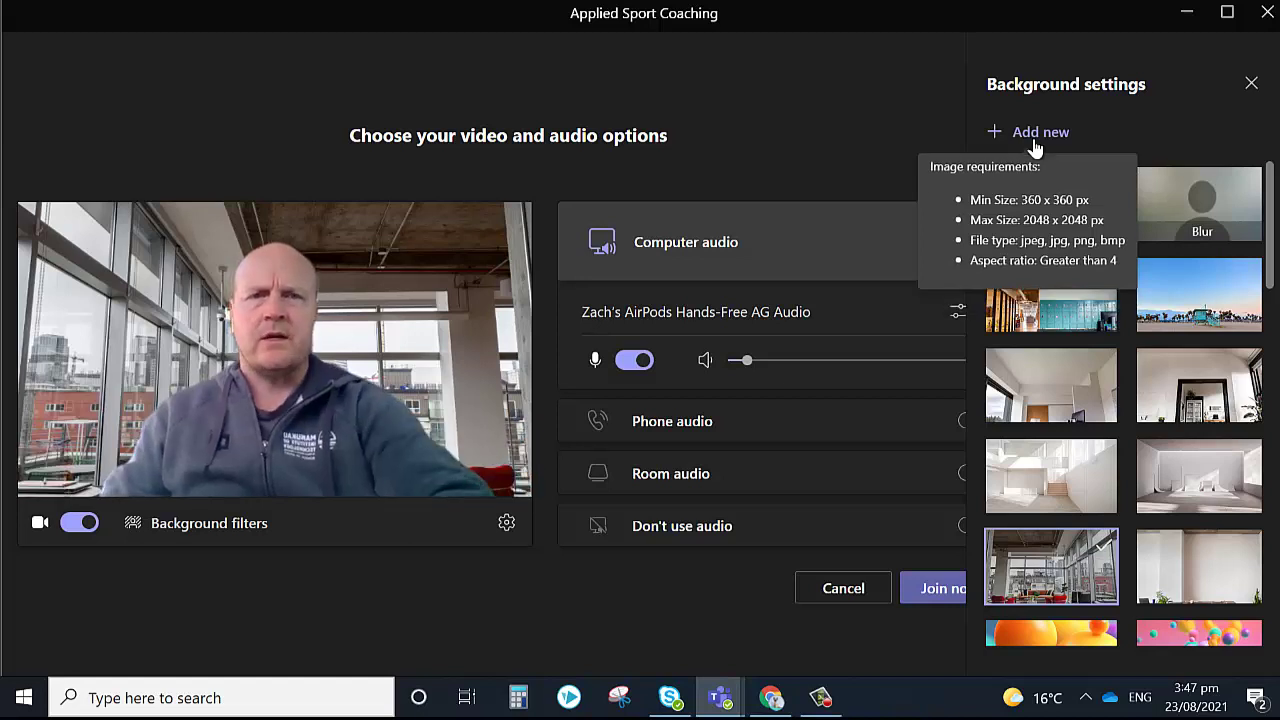
click(1034, 142)
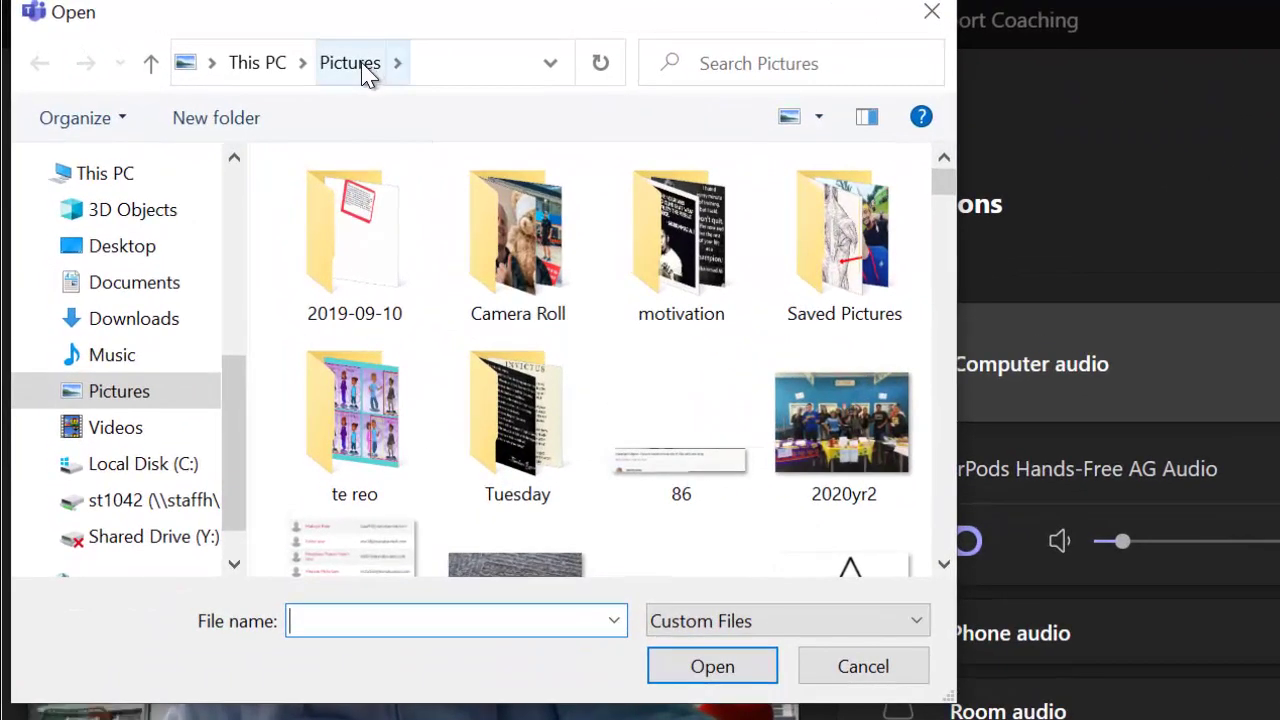
click(512, 288)
double_click(512, 288)
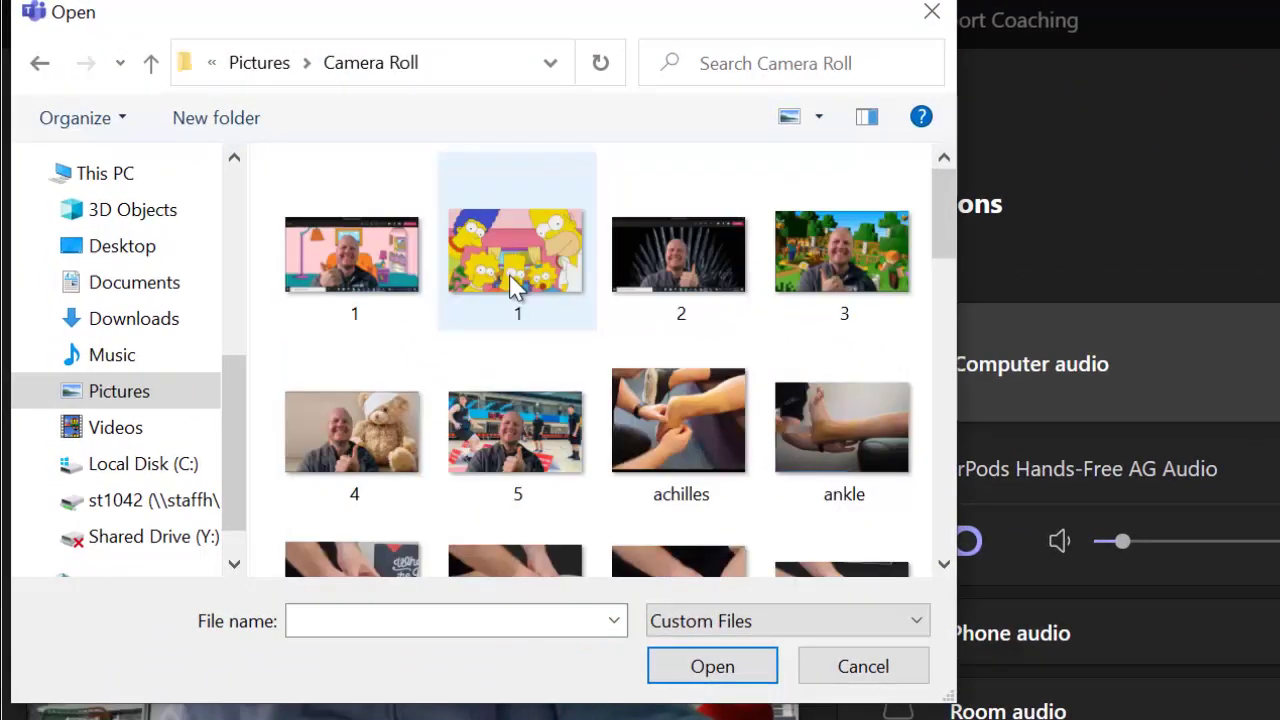
click(684, 446)
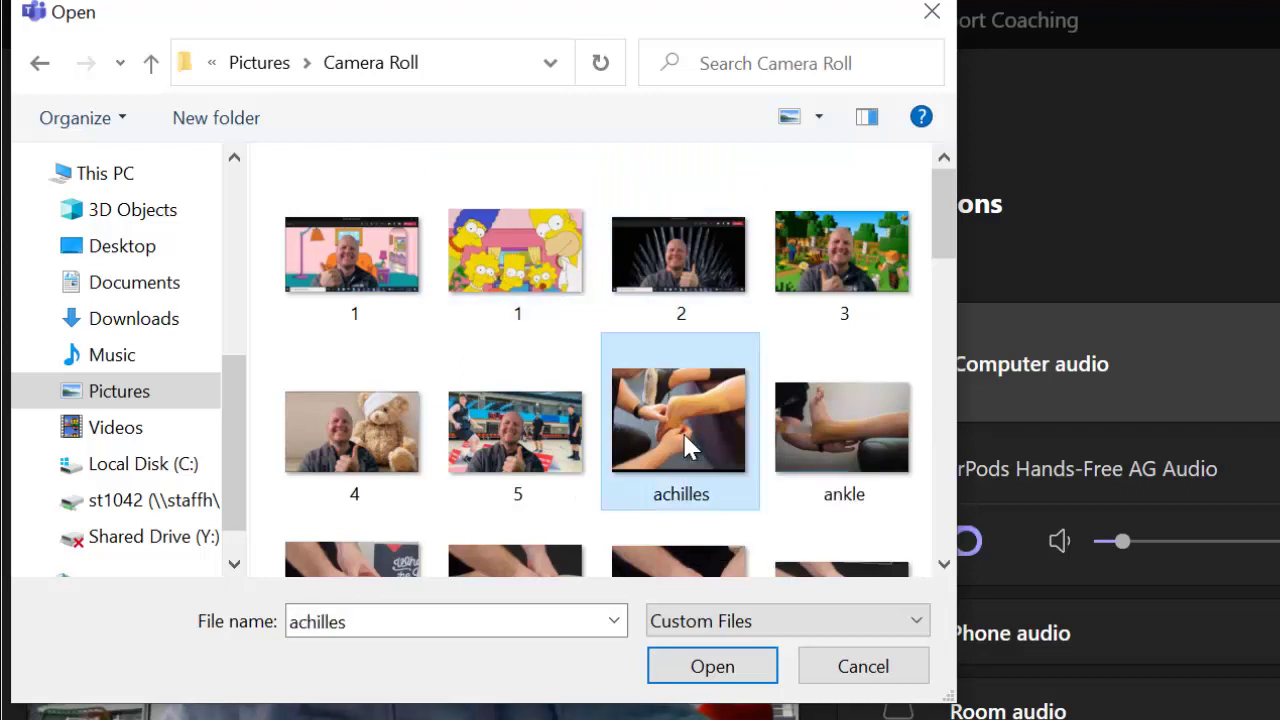
click(712, 666)
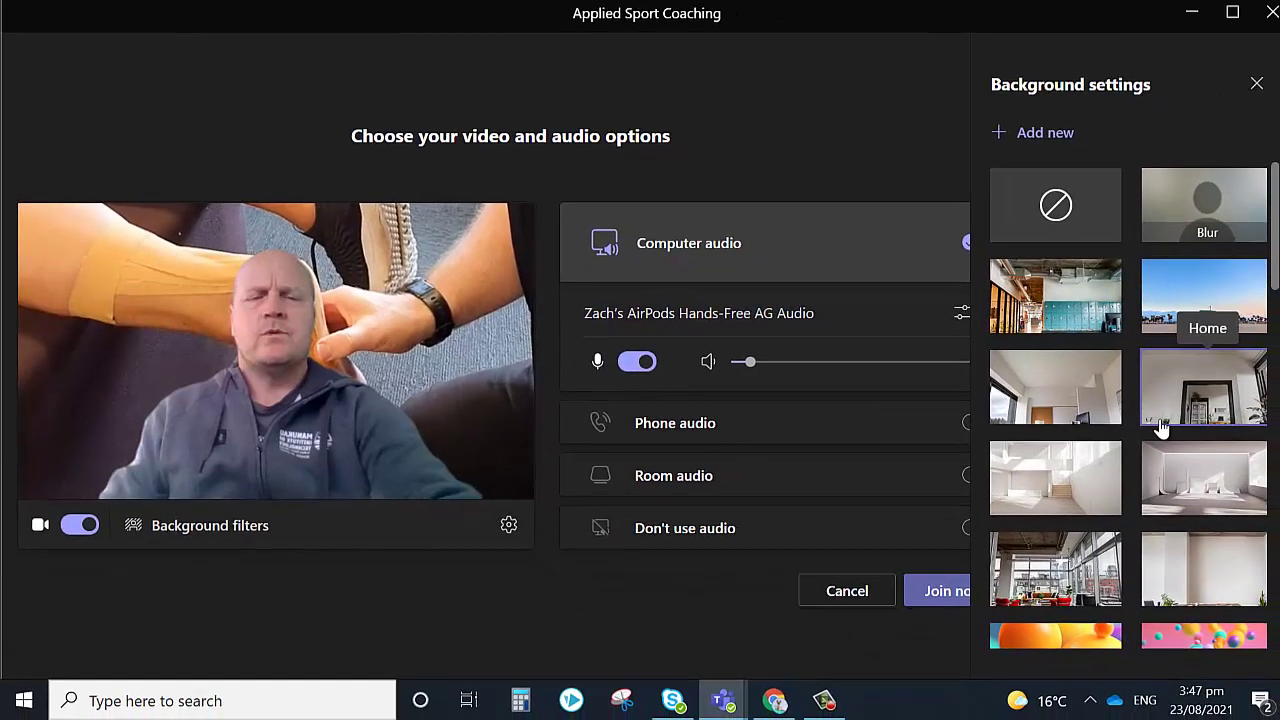
- Try the Minecraft scene and the uploaded graduation, bandaged teddy bear, burger, surf vans and rafting pictures as backgrounds
scroll(1162, 428, down, 10)
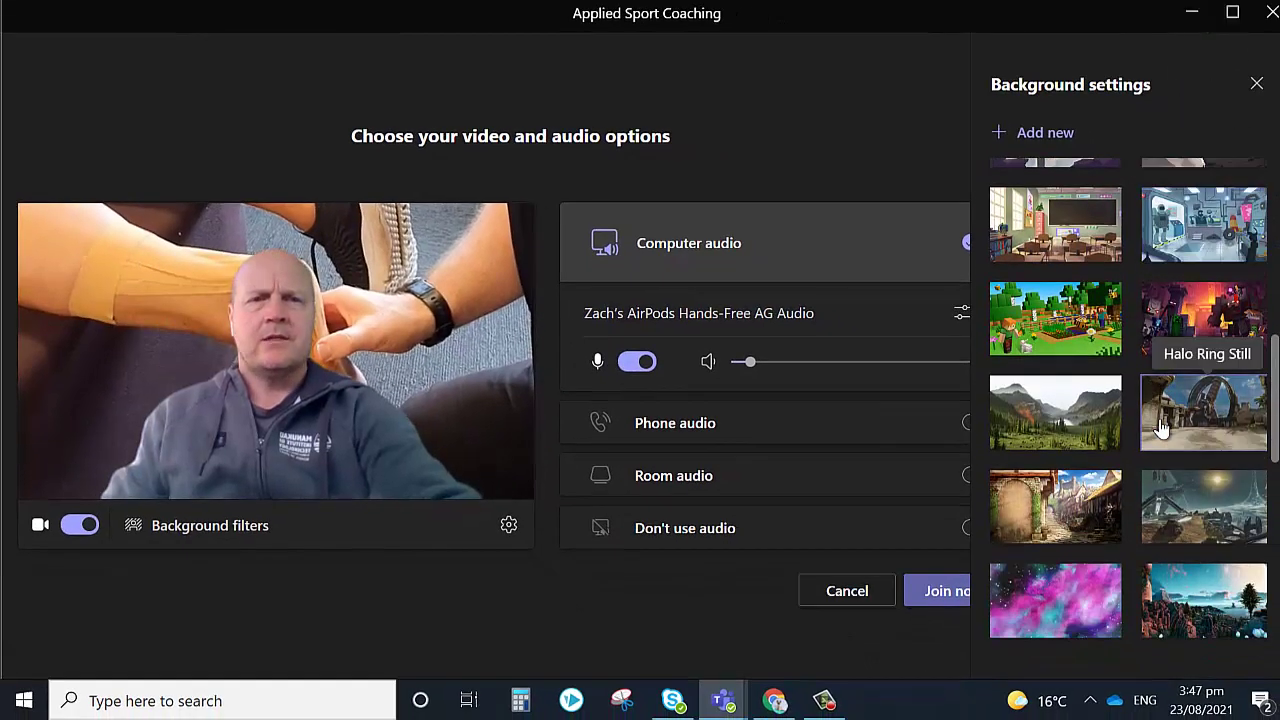
click(1055, 320)
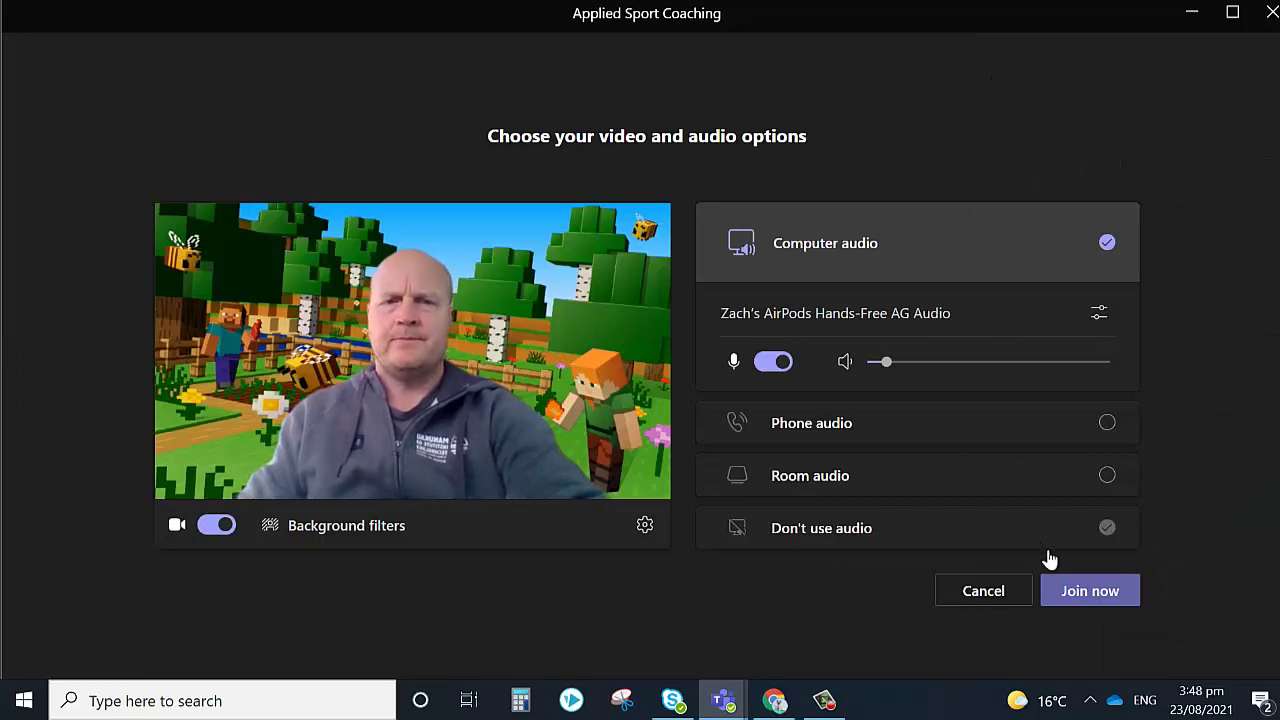
click(376, 527)
scroll(1118, 500, down, 5)
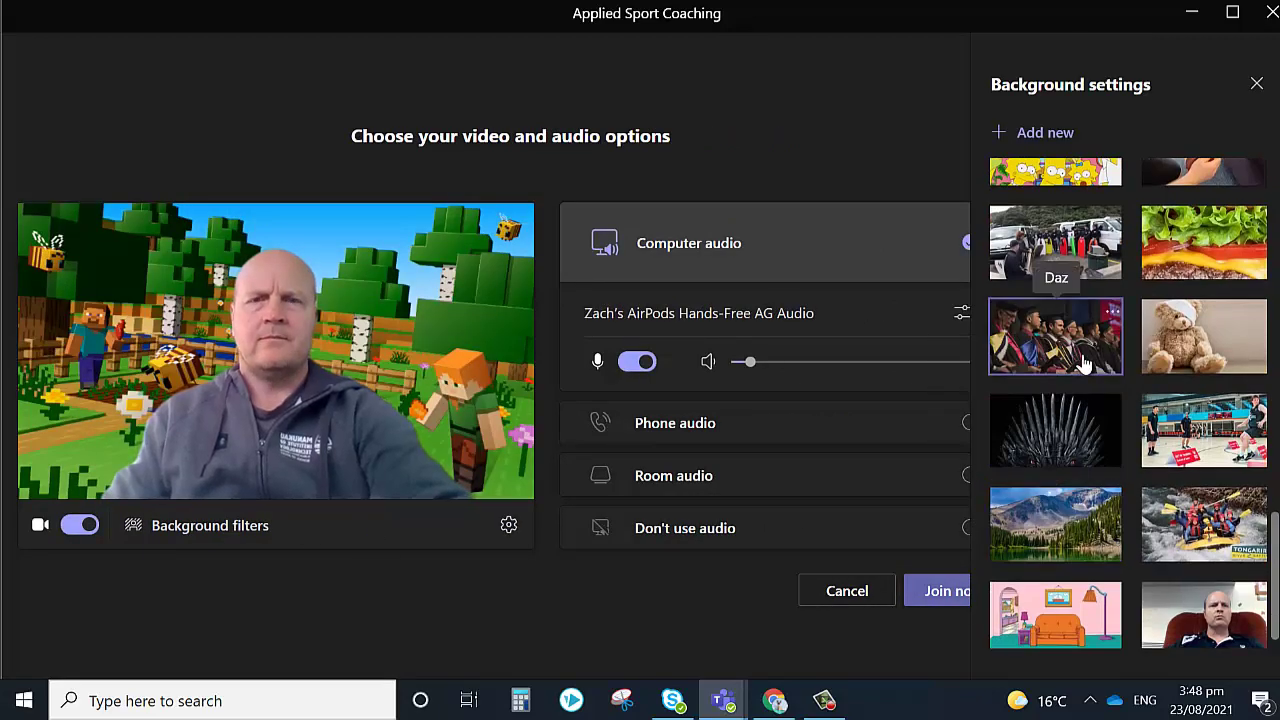
click(1085, 365)
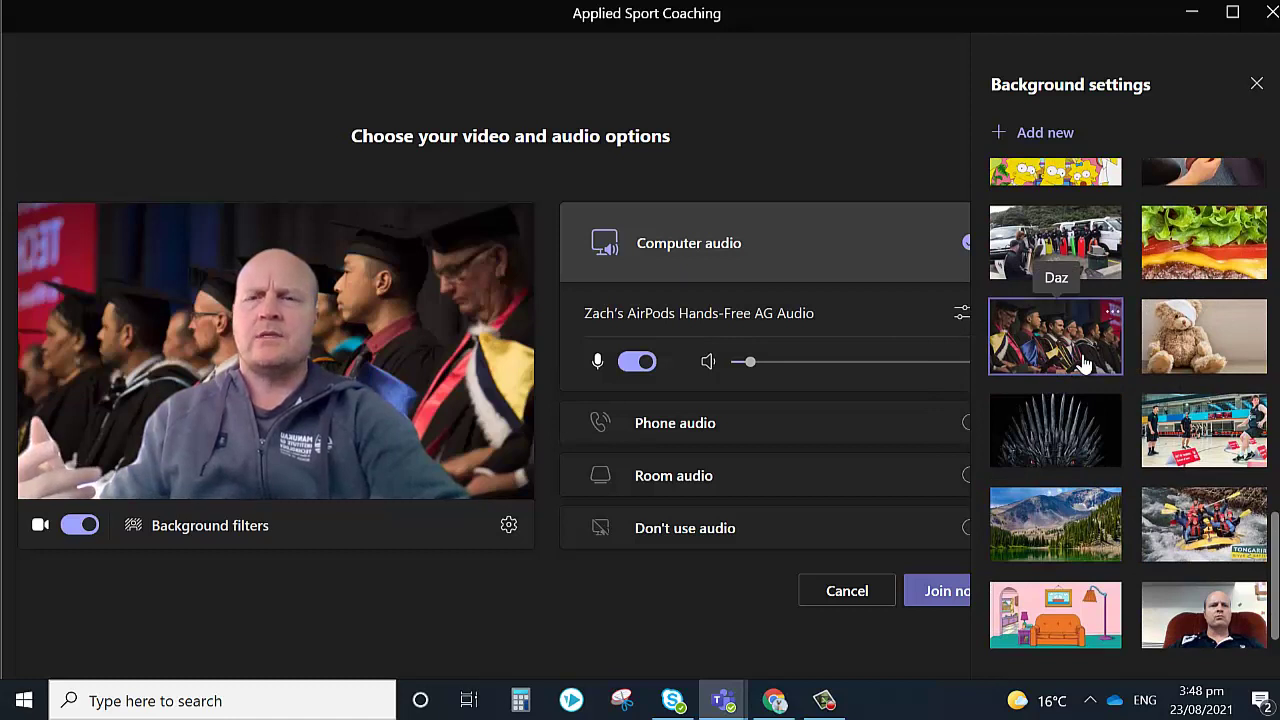
click(1178, 345)
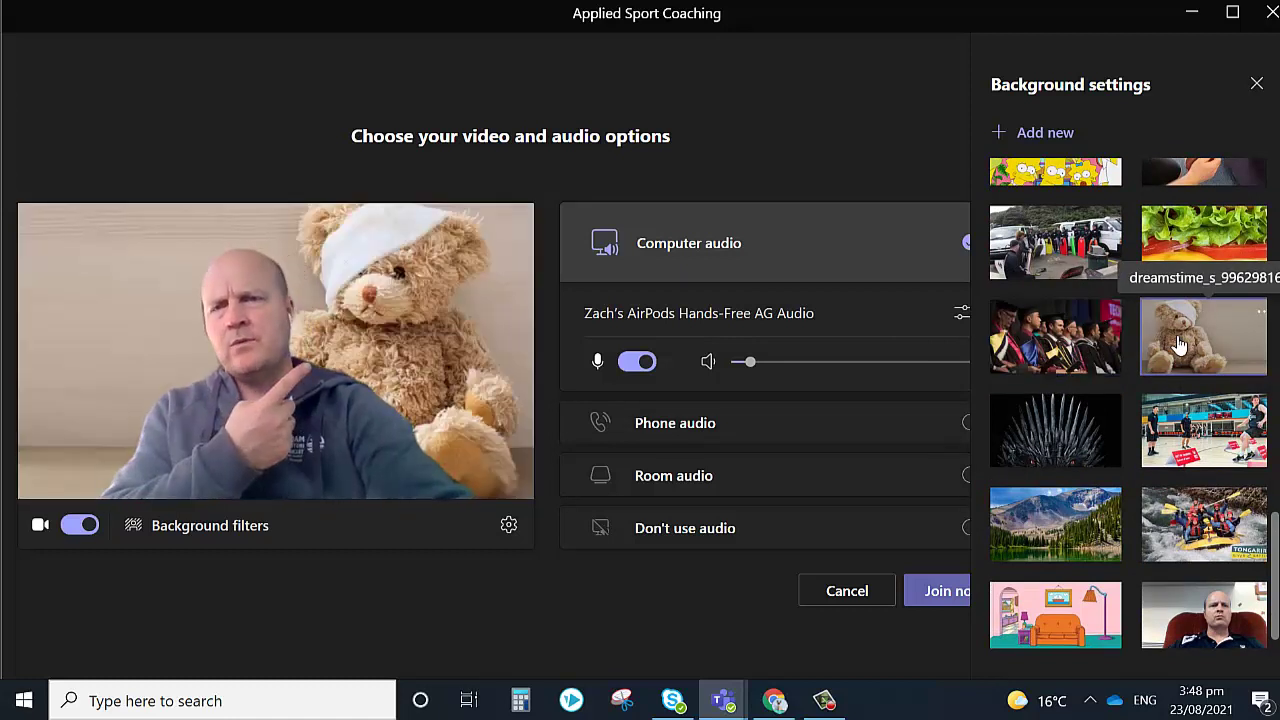
click(1190, 243)
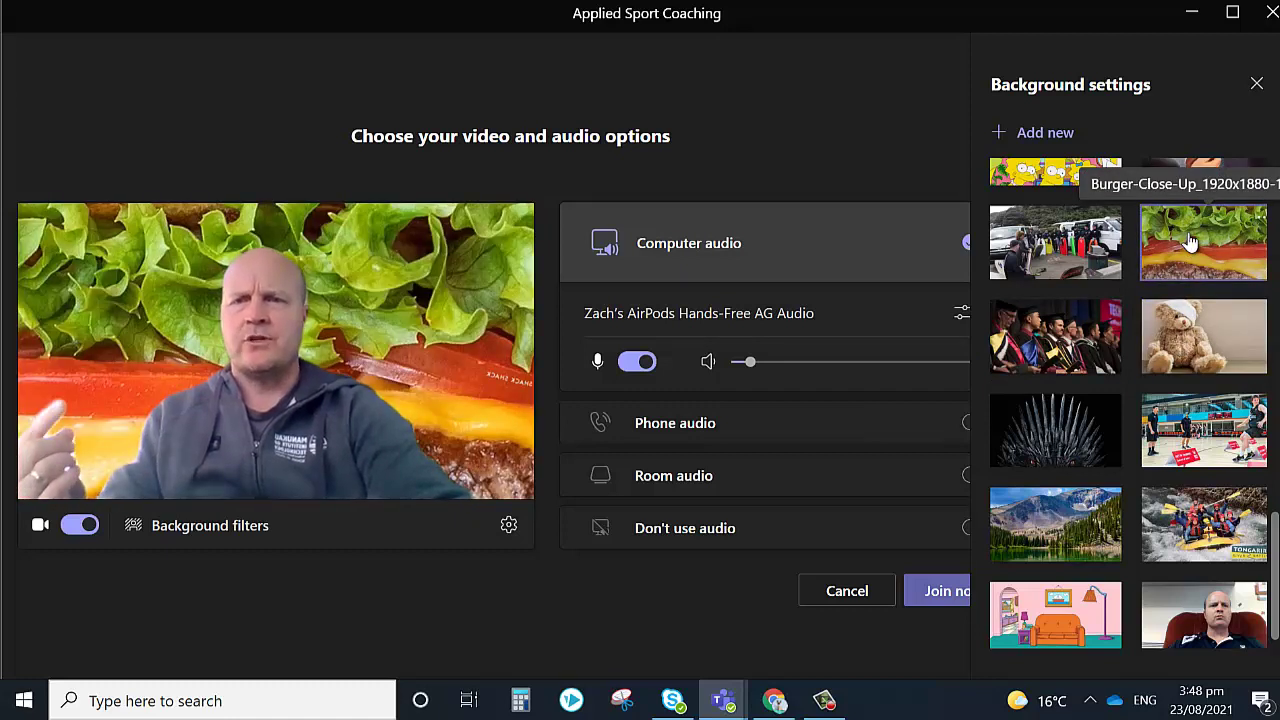
click(1062, 247)
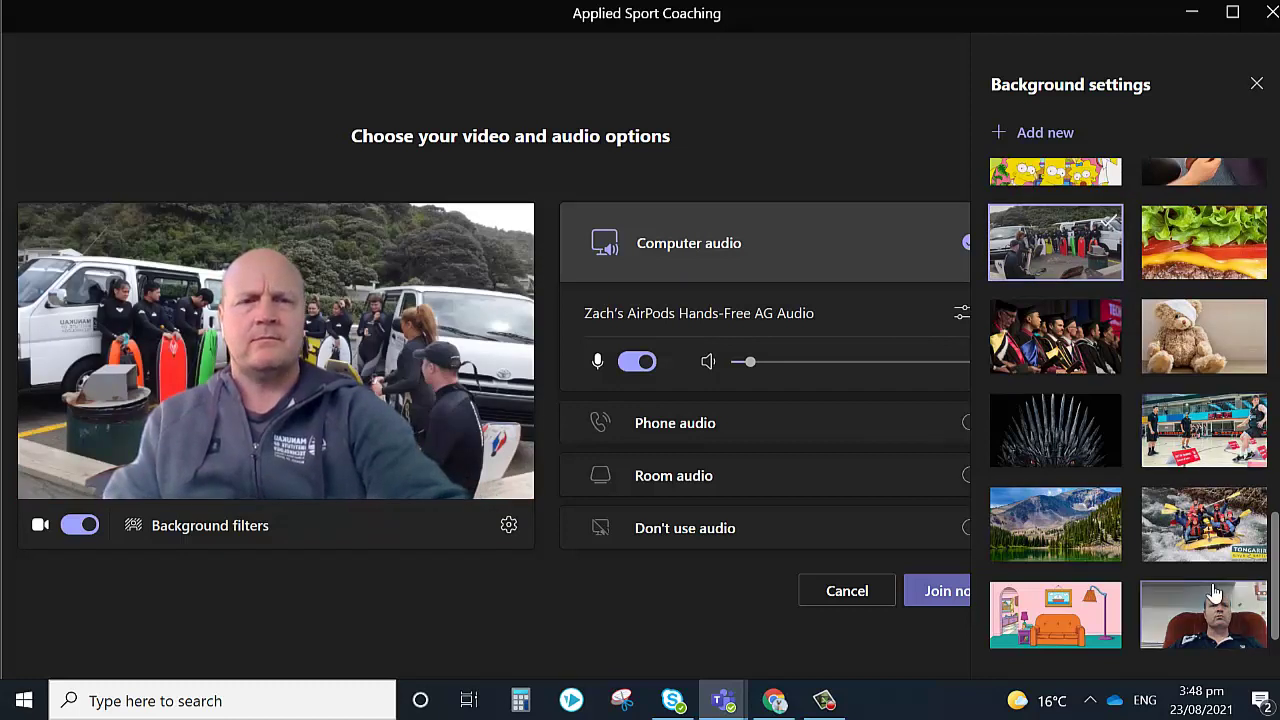
click(1205, 530)
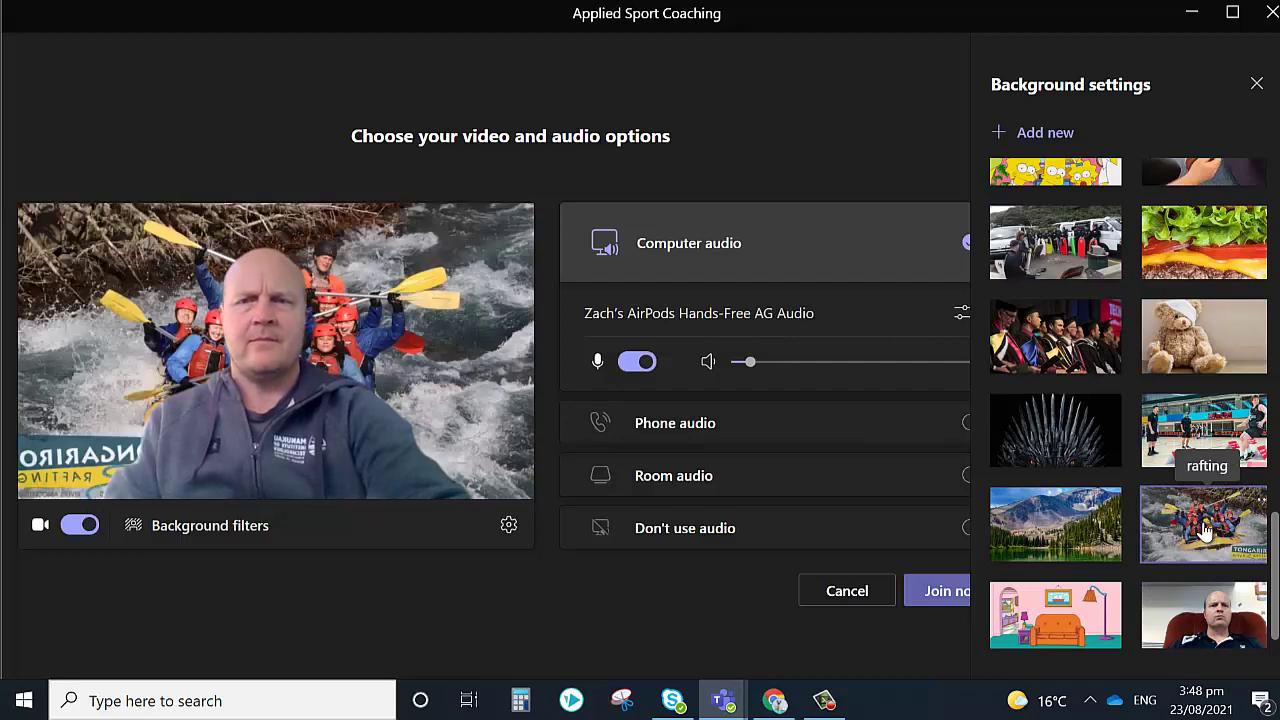
- Use the The-Simpsons-Couch-768x432 picture as the background and join the meeting
click(1053, 630)
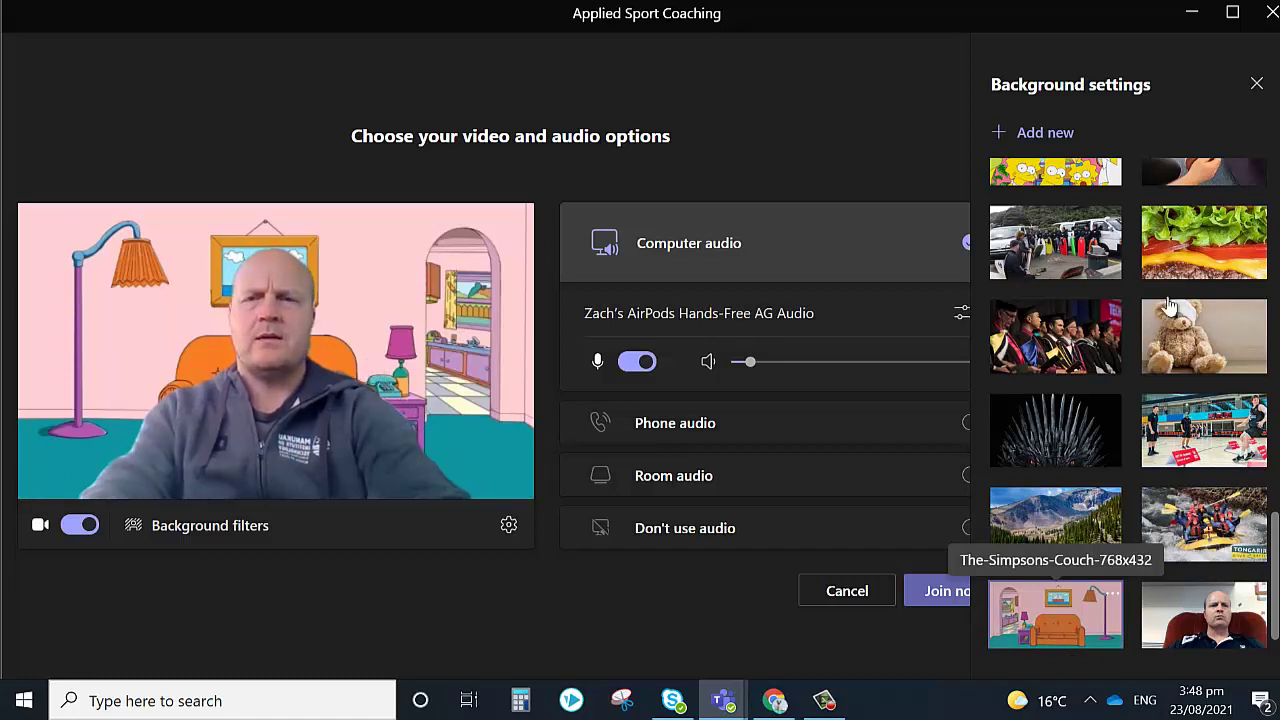
click(1256, 86)
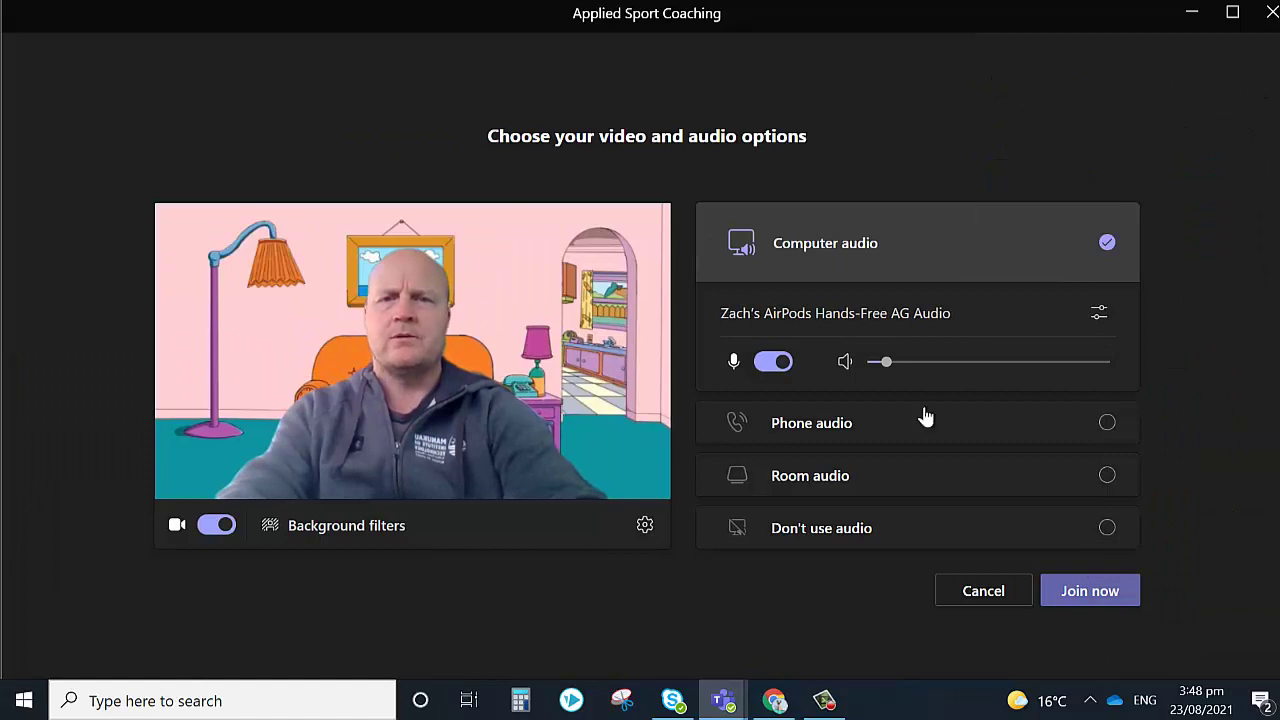
click(1097, 598)
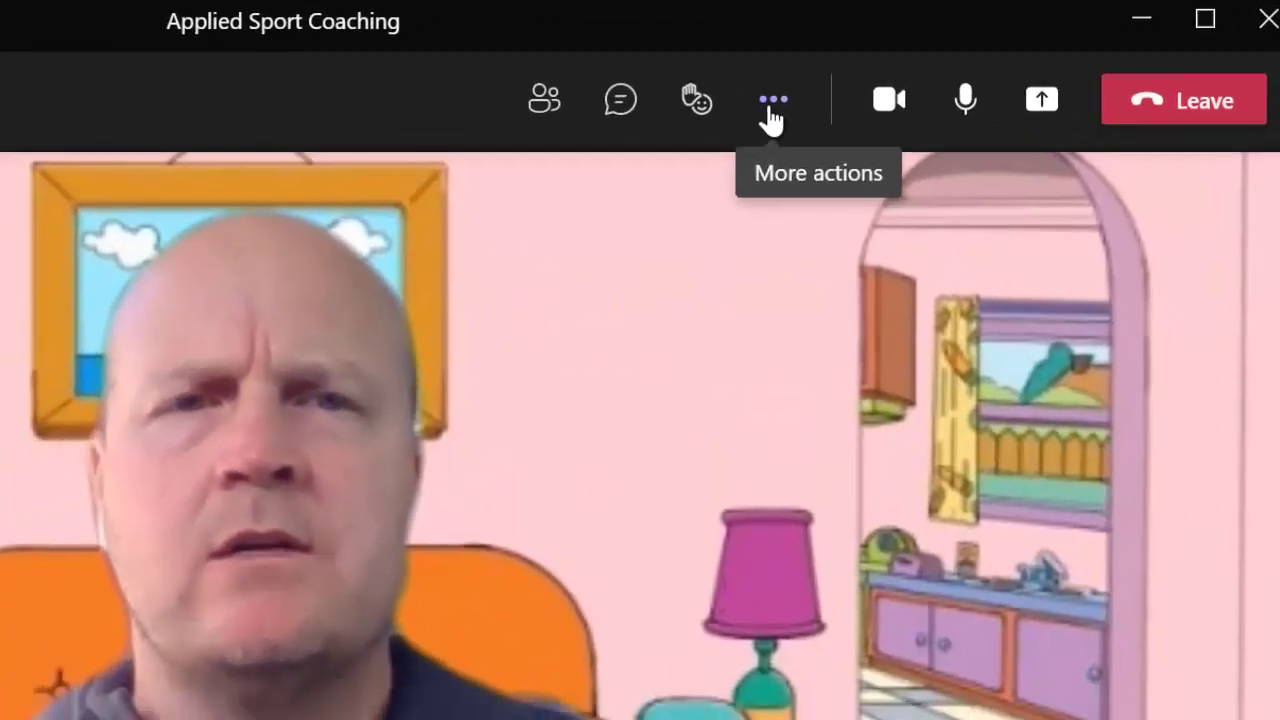
- Open the background effects from within the meeting and preview the Blur background
click(744, 112)
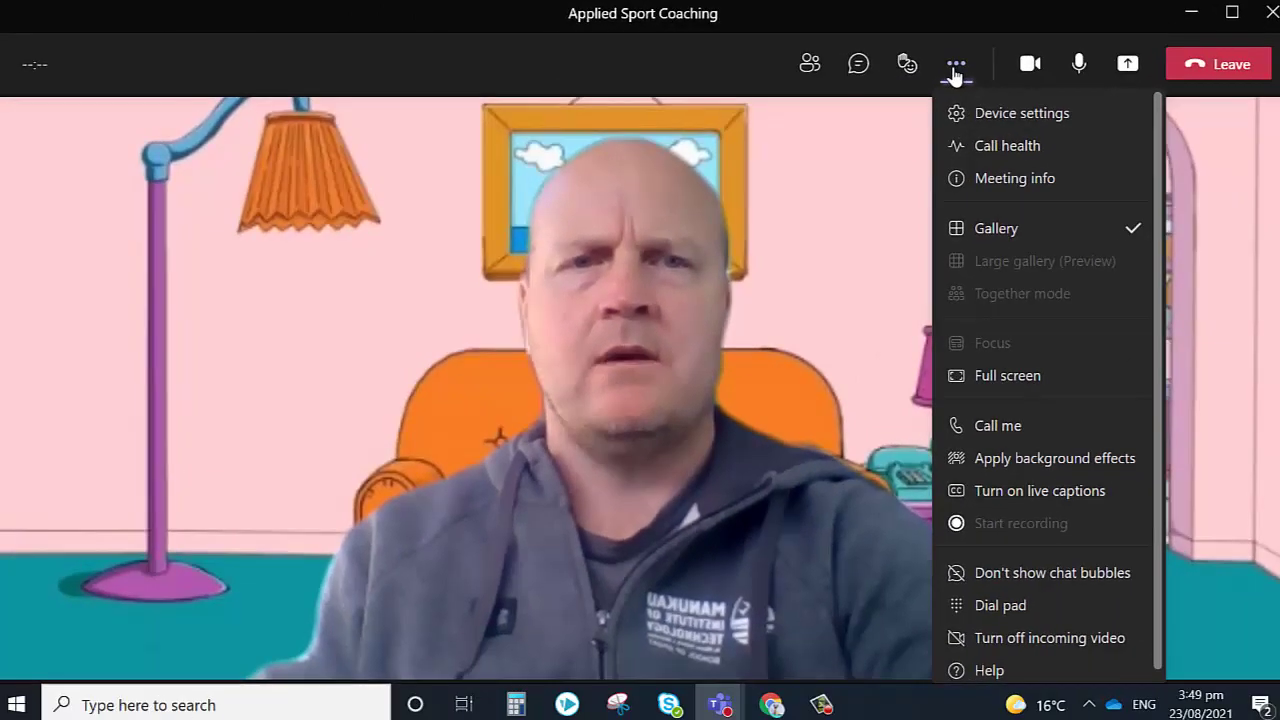
click(1020, 460)
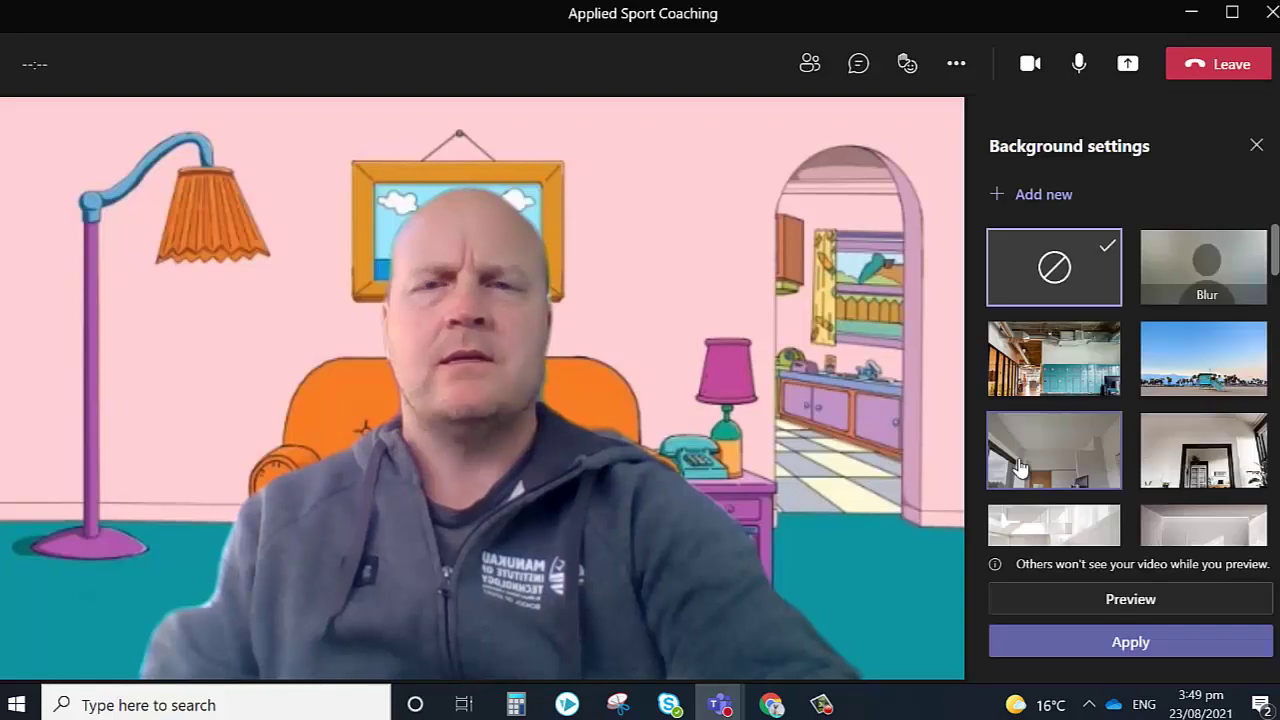
click(1190, 285)
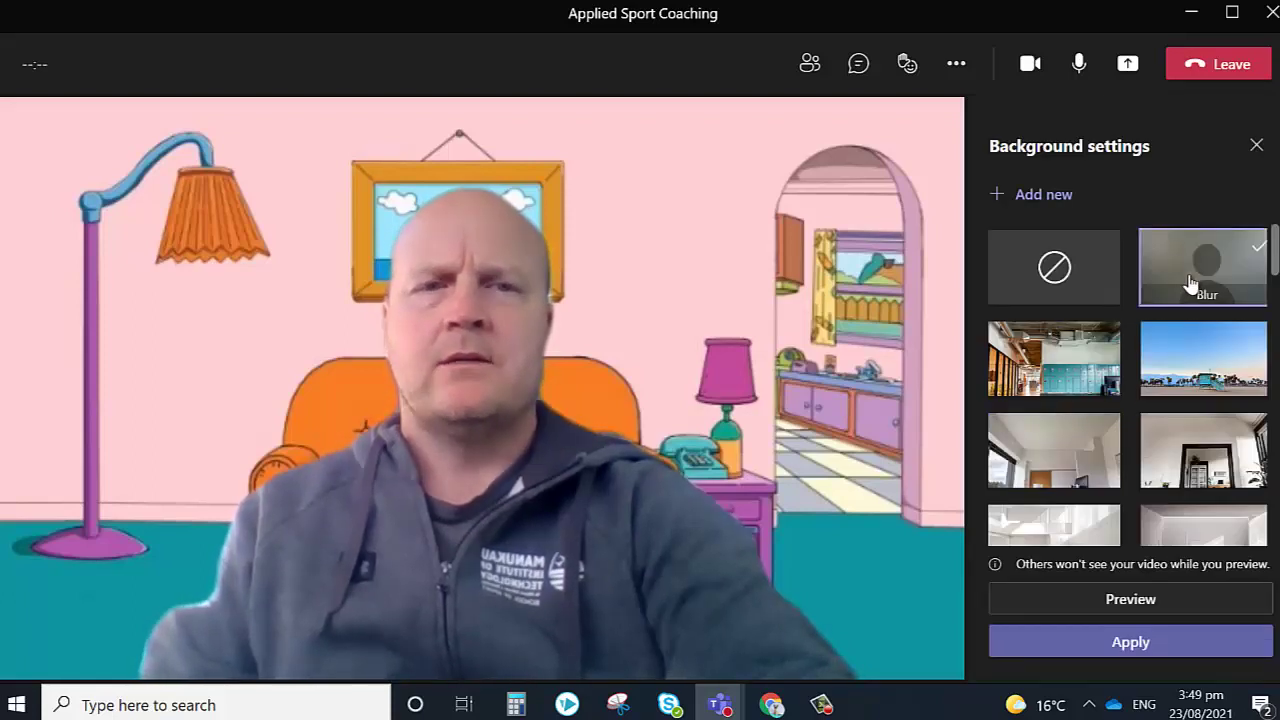
click(1131, 600)
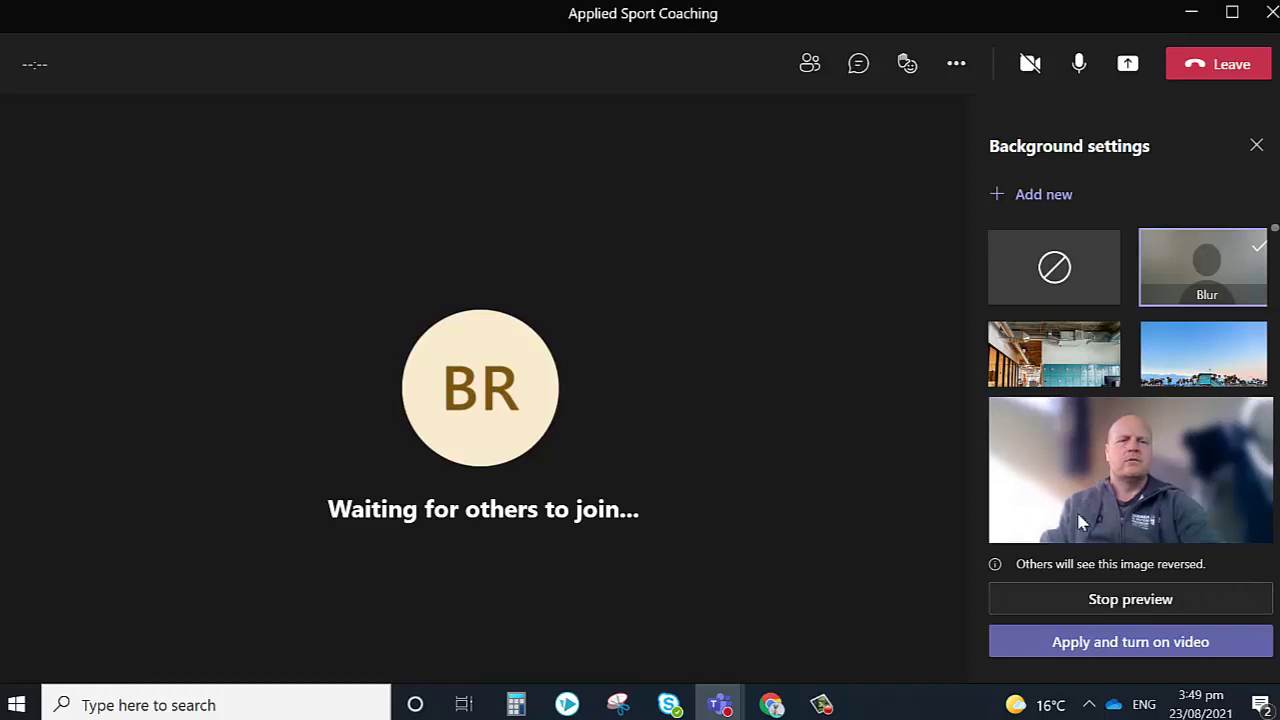
- Preview the beach background and the EDU Background Lab scene in the meeting
click(1180, 366)
scroll(1180, 366, down, 5)
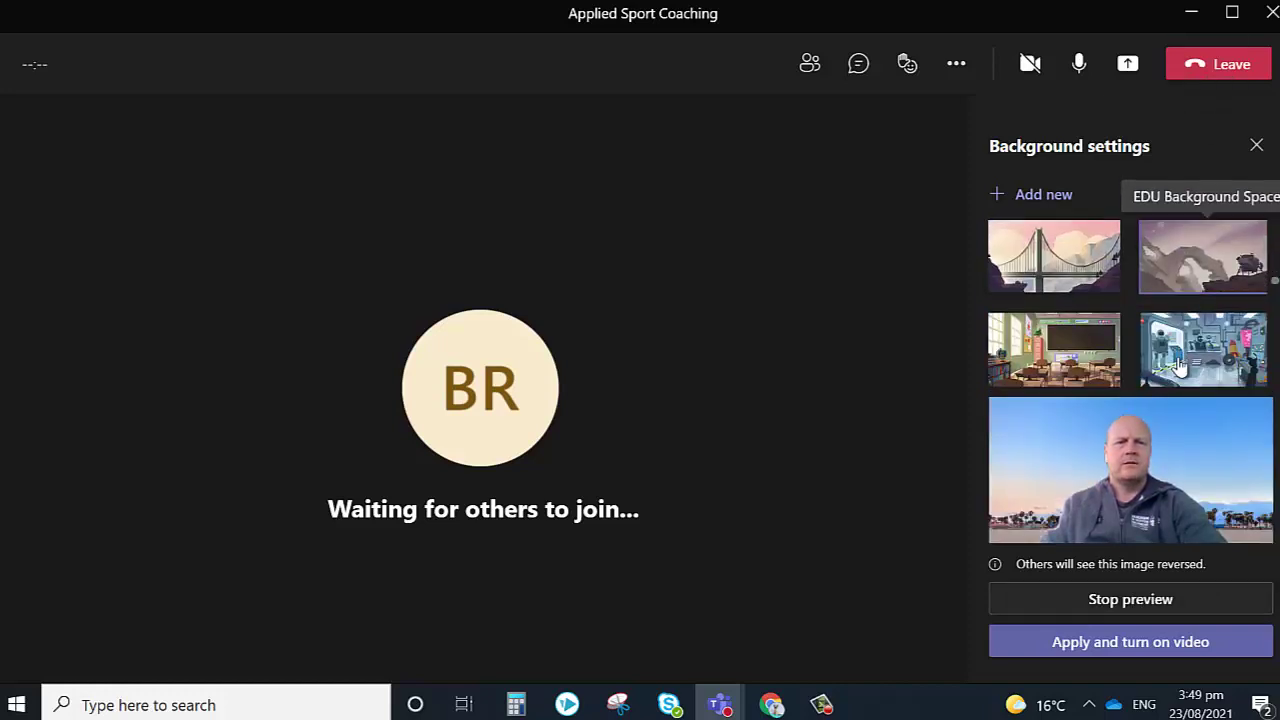
click(1180, 366)
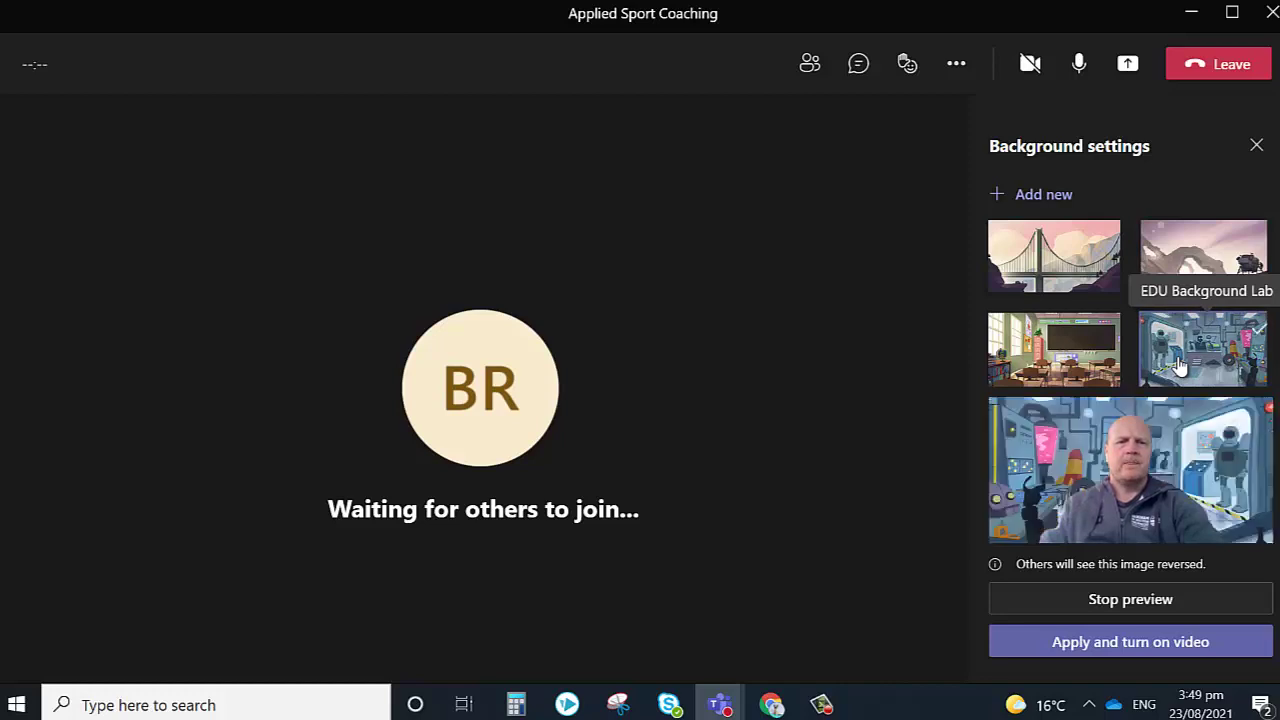
- Choose the uploaded Simpsons family picture as the background, apply it and turn the video on
scroll(1180, 366, down, 3)
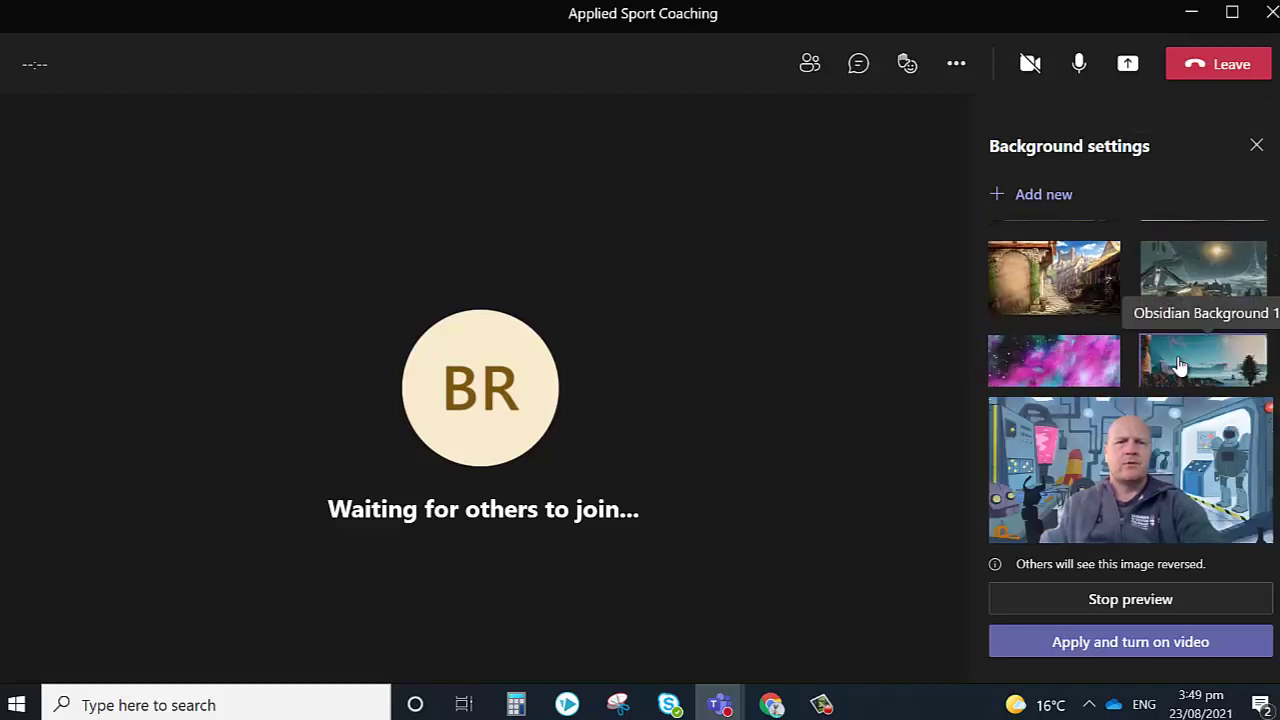
scroll(1180, 366, down, 6)
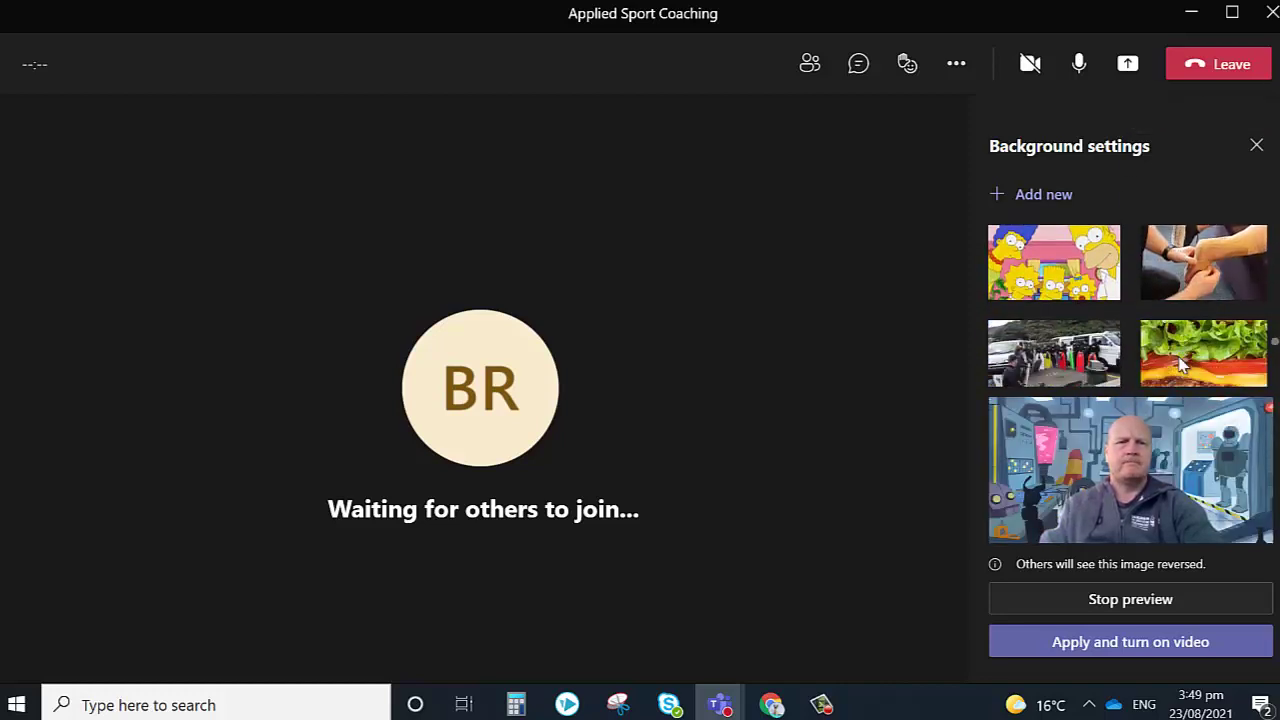
scroll(1180, 366, down, 1)
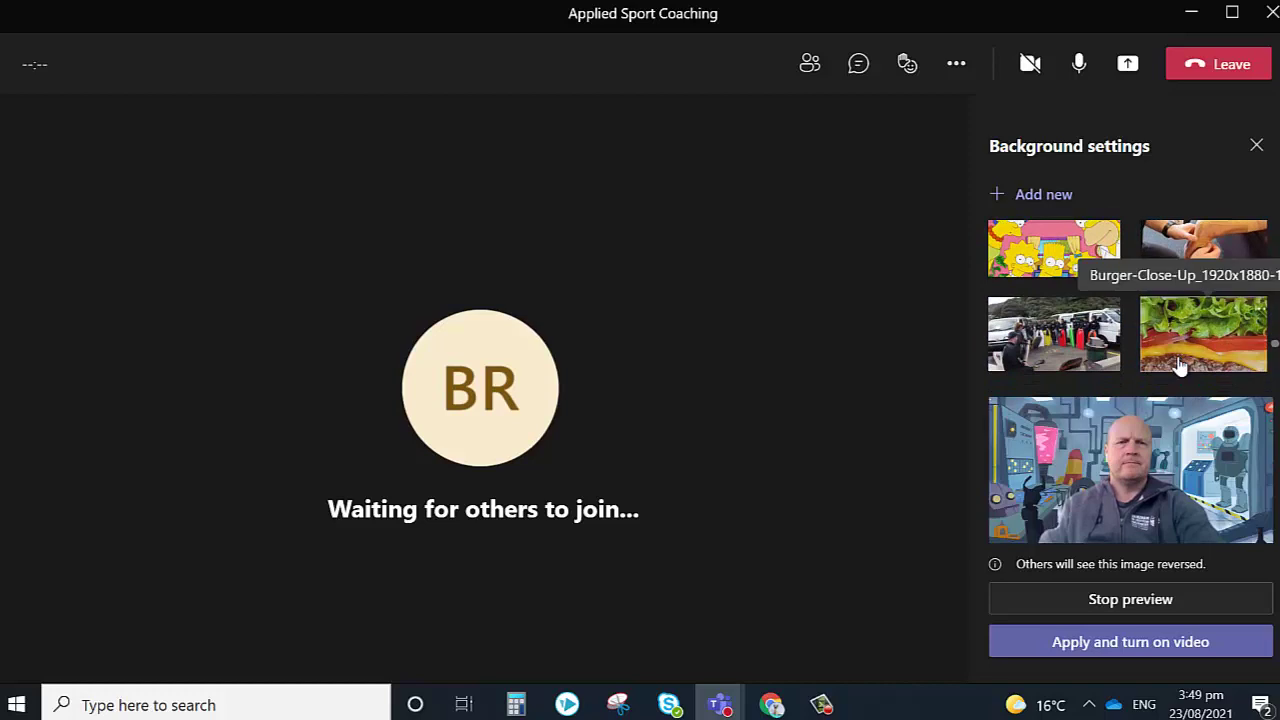
click(1054, 250)
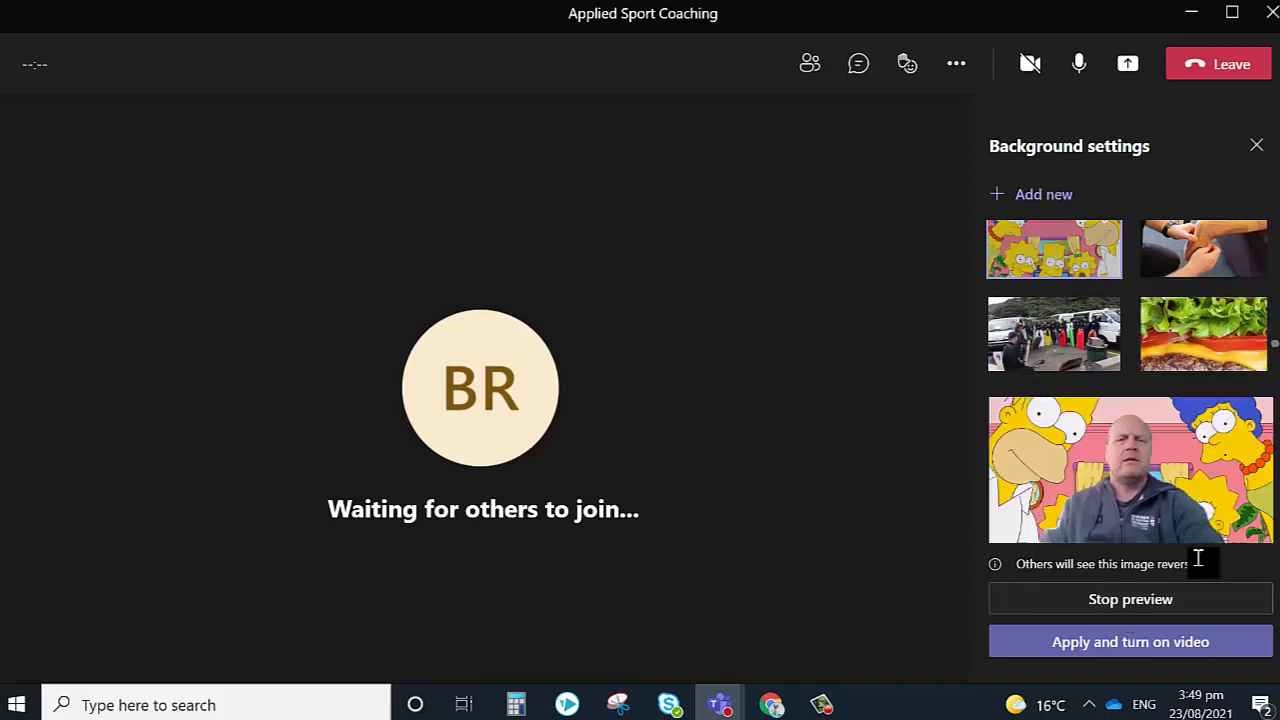
click(1130, 644)
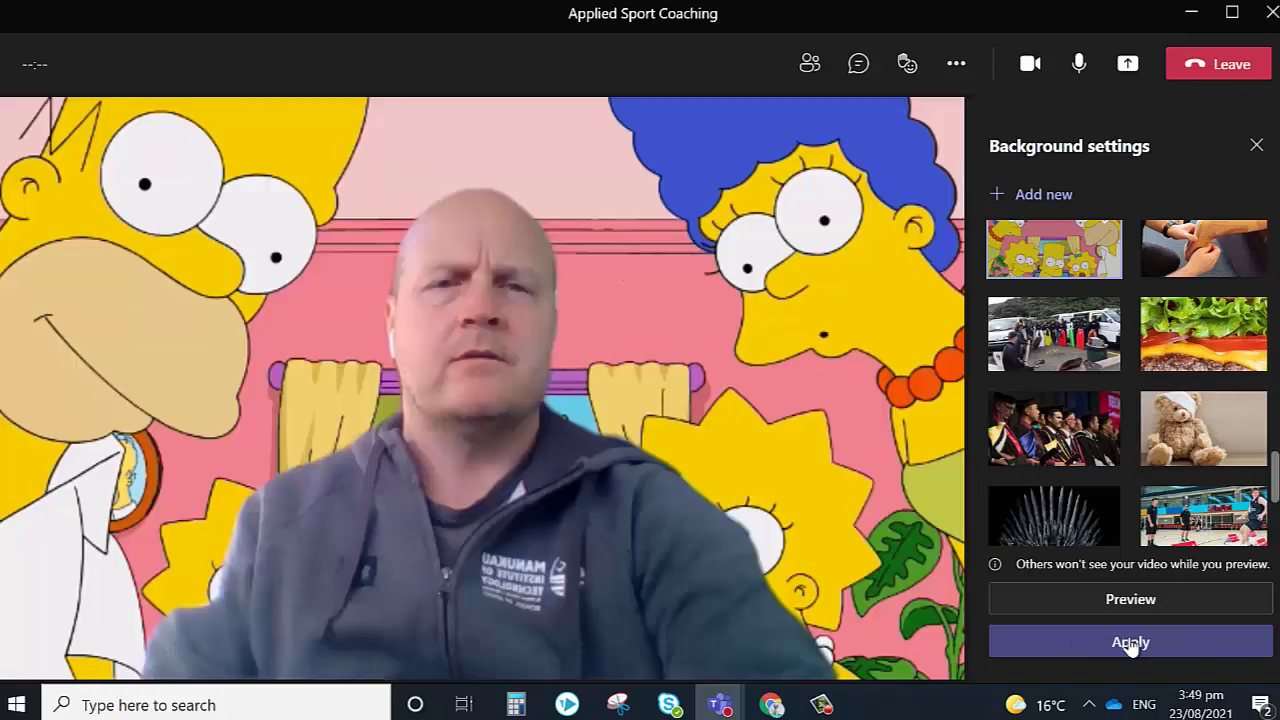